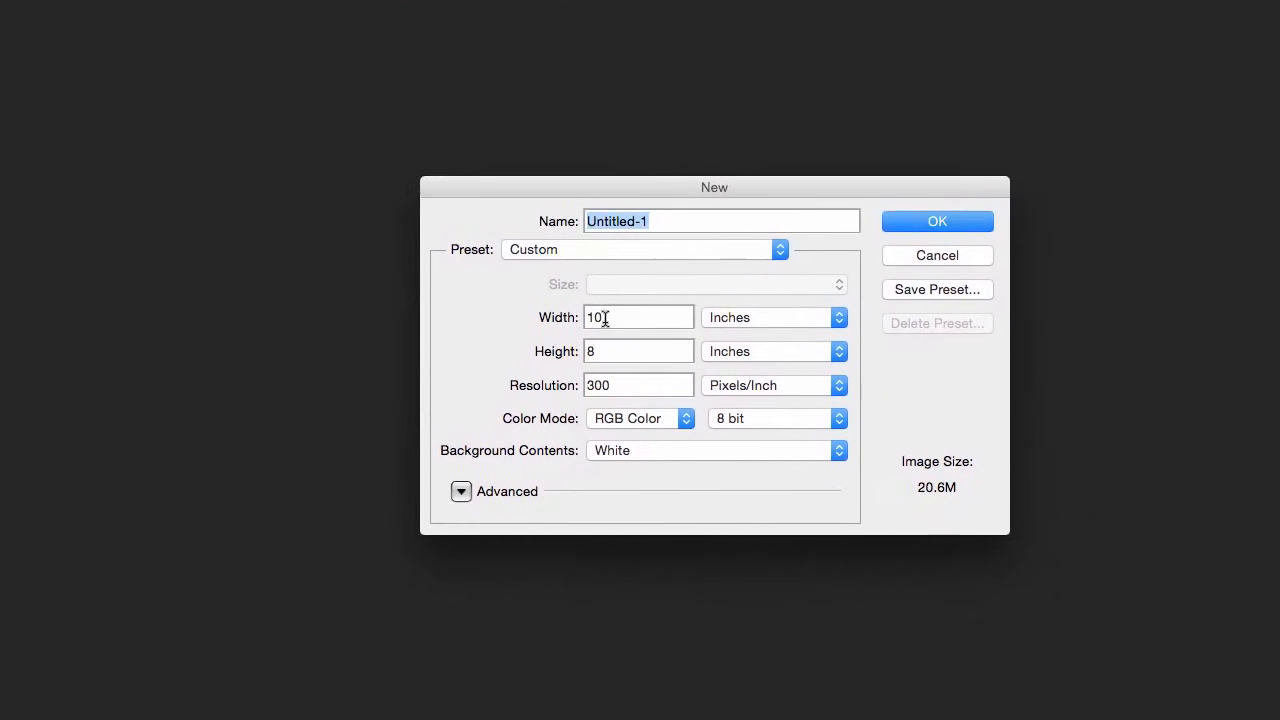
Step: Create a new 10 × 8 inch RGB document at 300 pixels/inch with a white background
drag(851, 439, 812, 461)
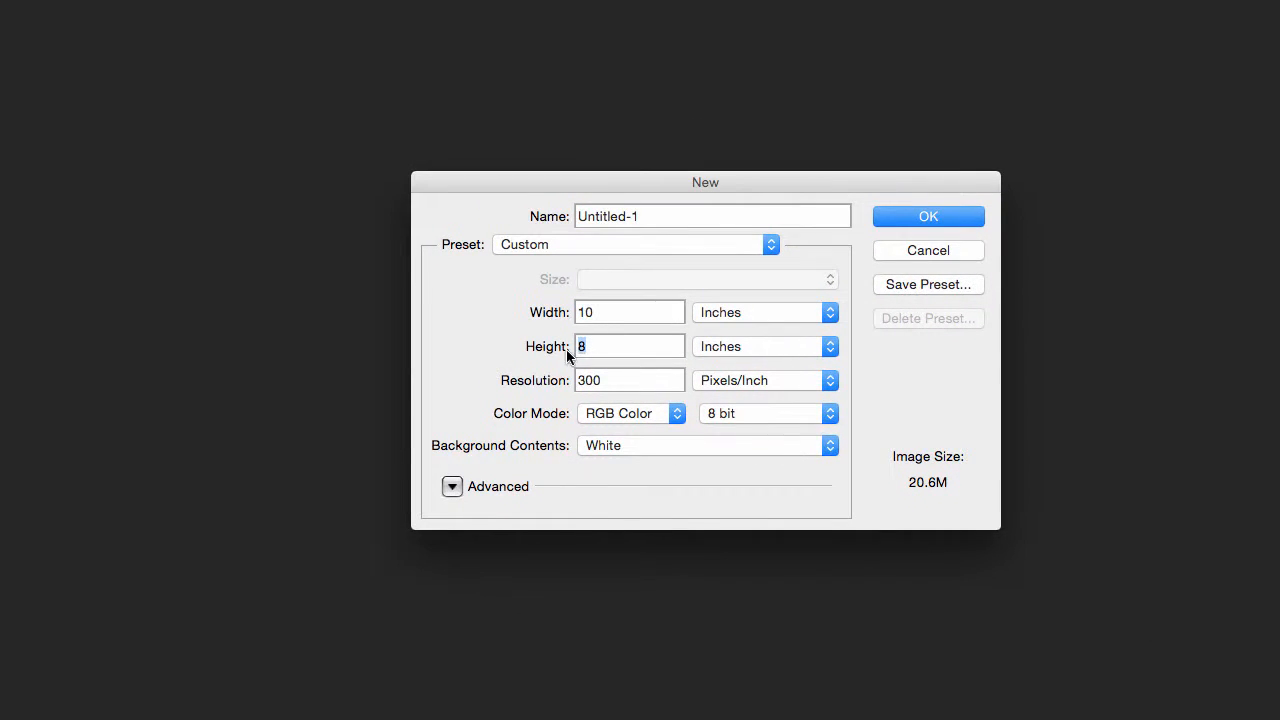
key(Tab)
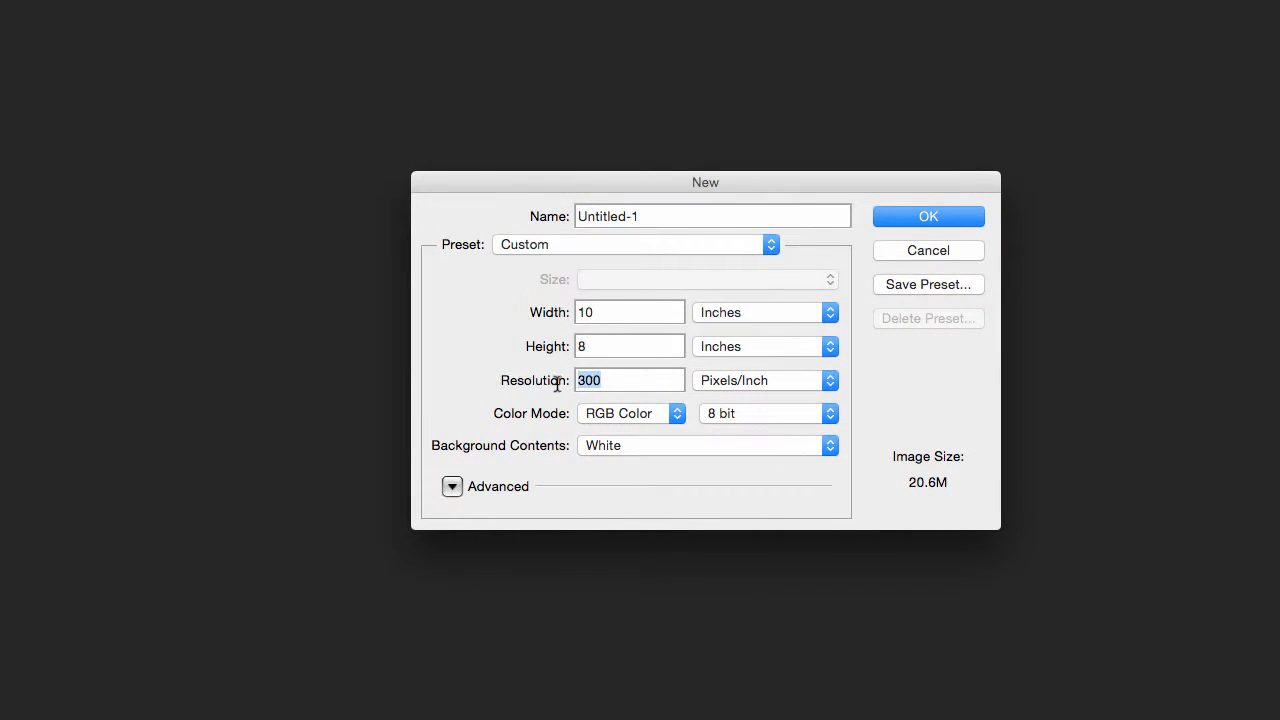
click(929, 218)
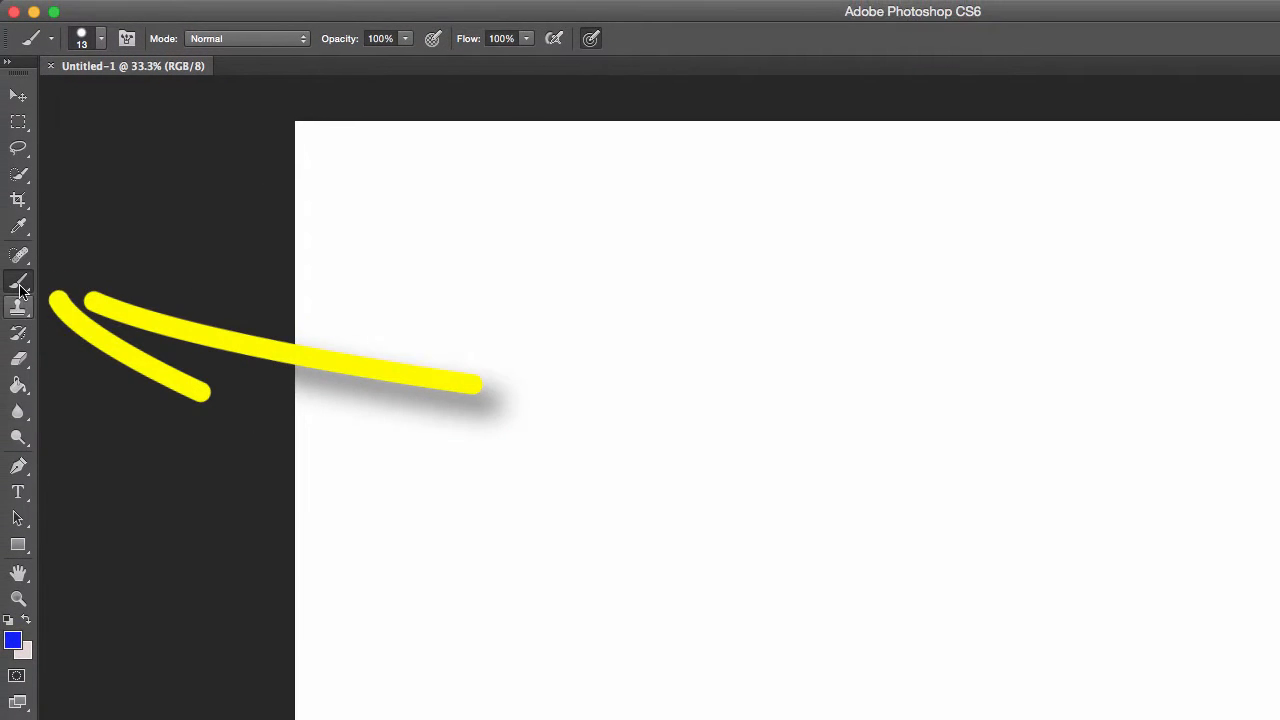
Step: With the Brush tool at 13 px, paint one soft round dab and one hard round dab side by side
click(95, 39)
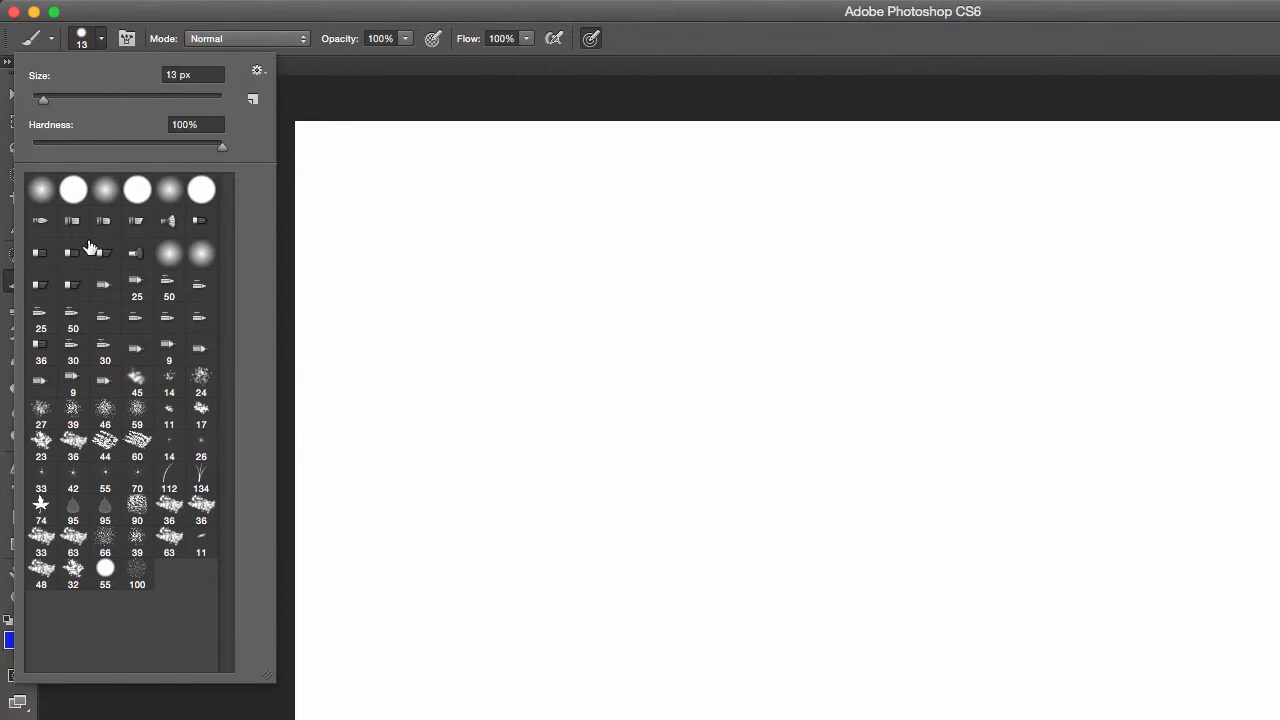
click(101, 13)
click(101, 40)
click(41, 189)
click(421, 304)
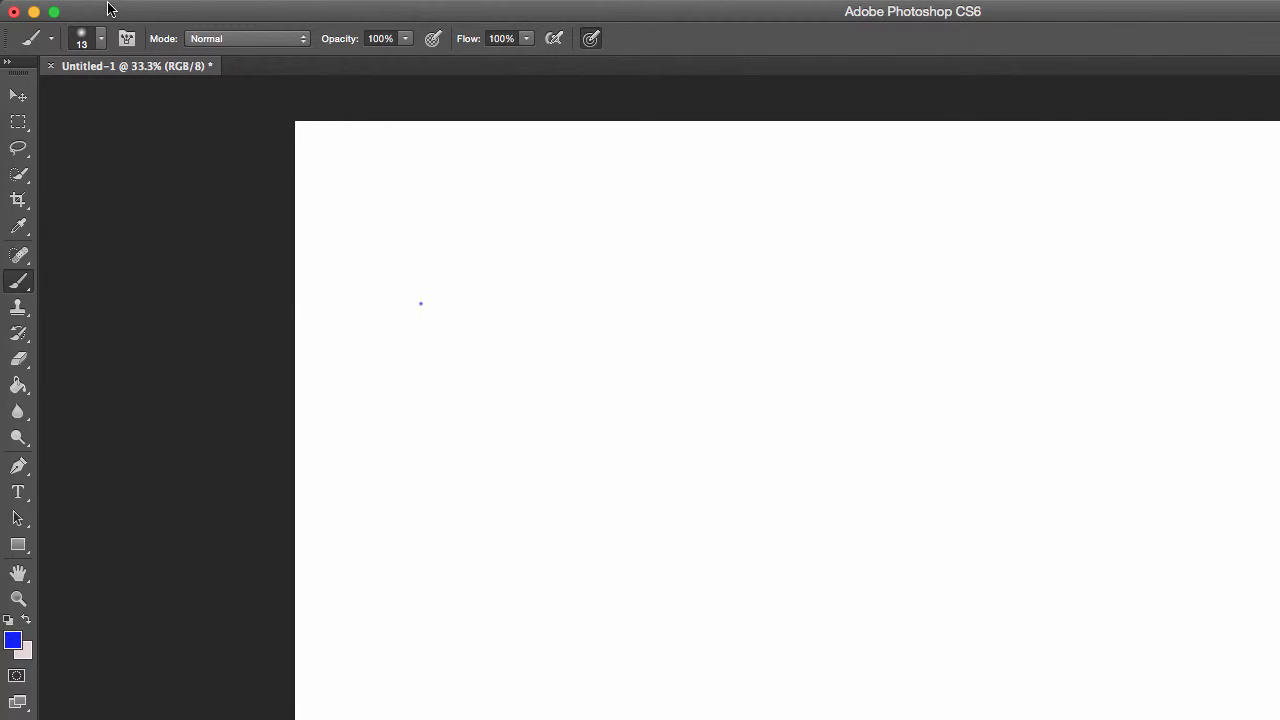
click(101, 39)
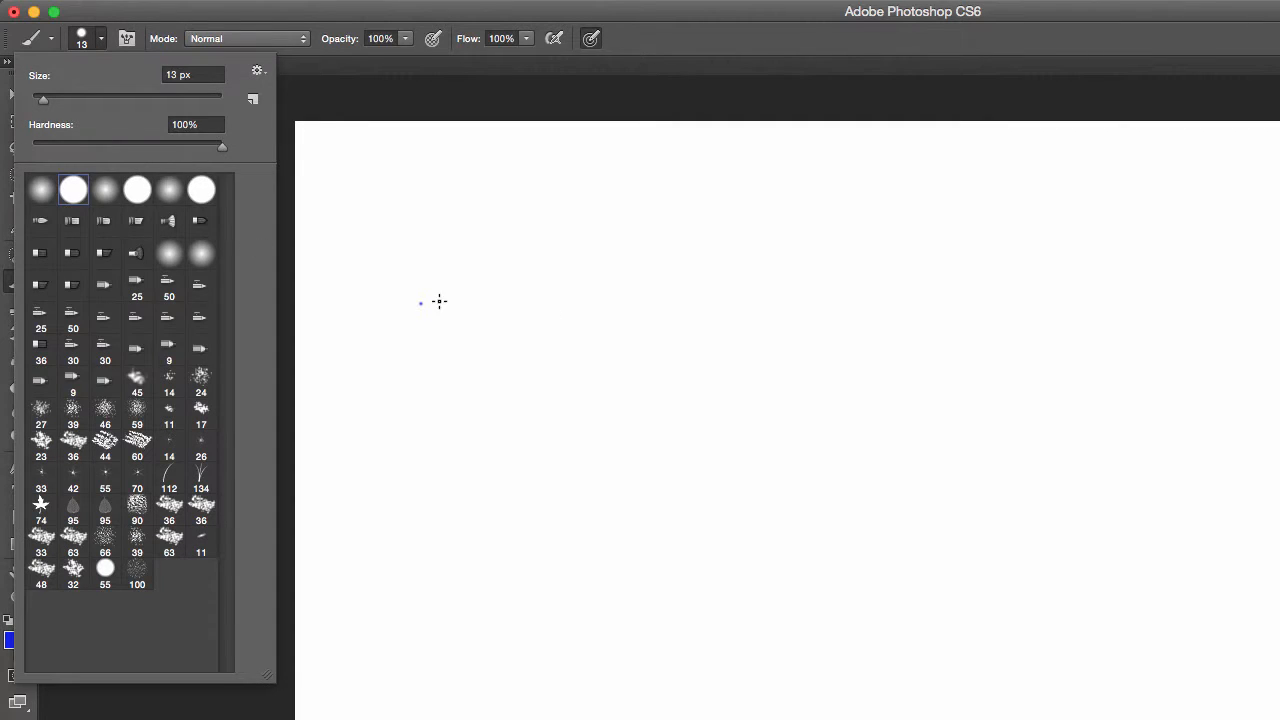
click(439, 302)
Step: Enlarge the soft round brush to 300 px and paint a single dab below the small dots
click(97, 42)
click(97, 100)
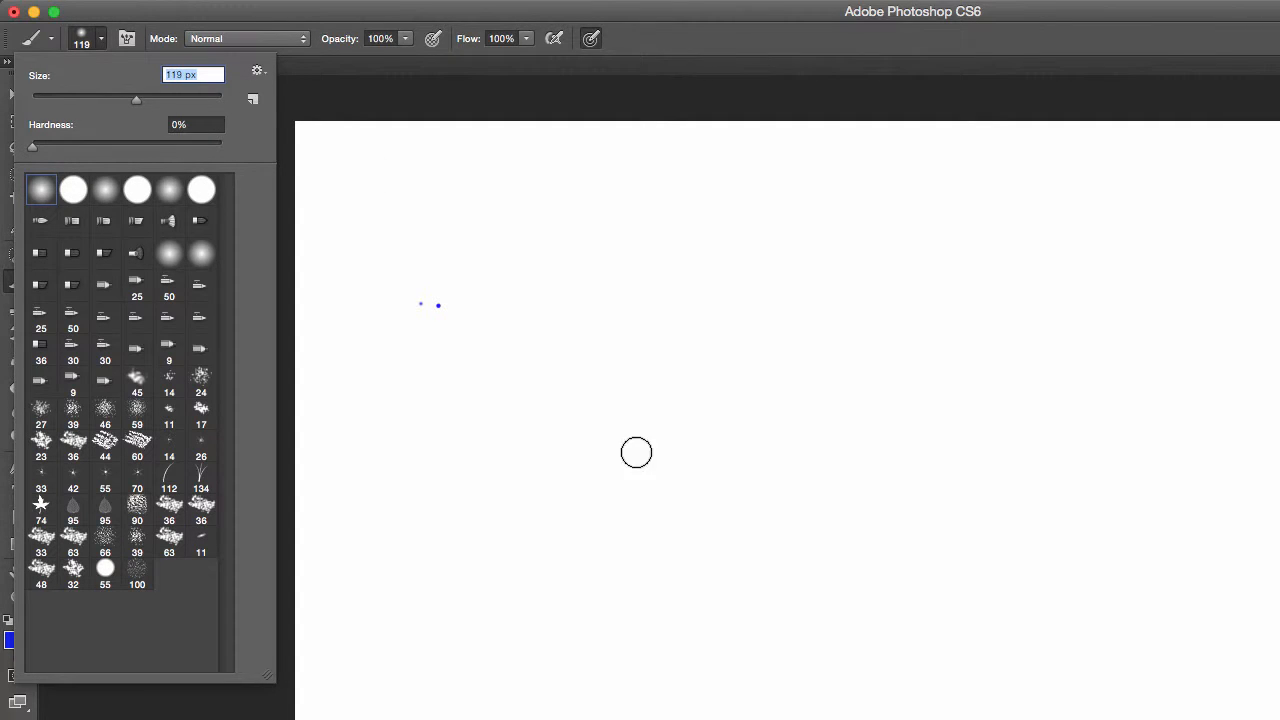
click(183, 99)
click(434, 460)
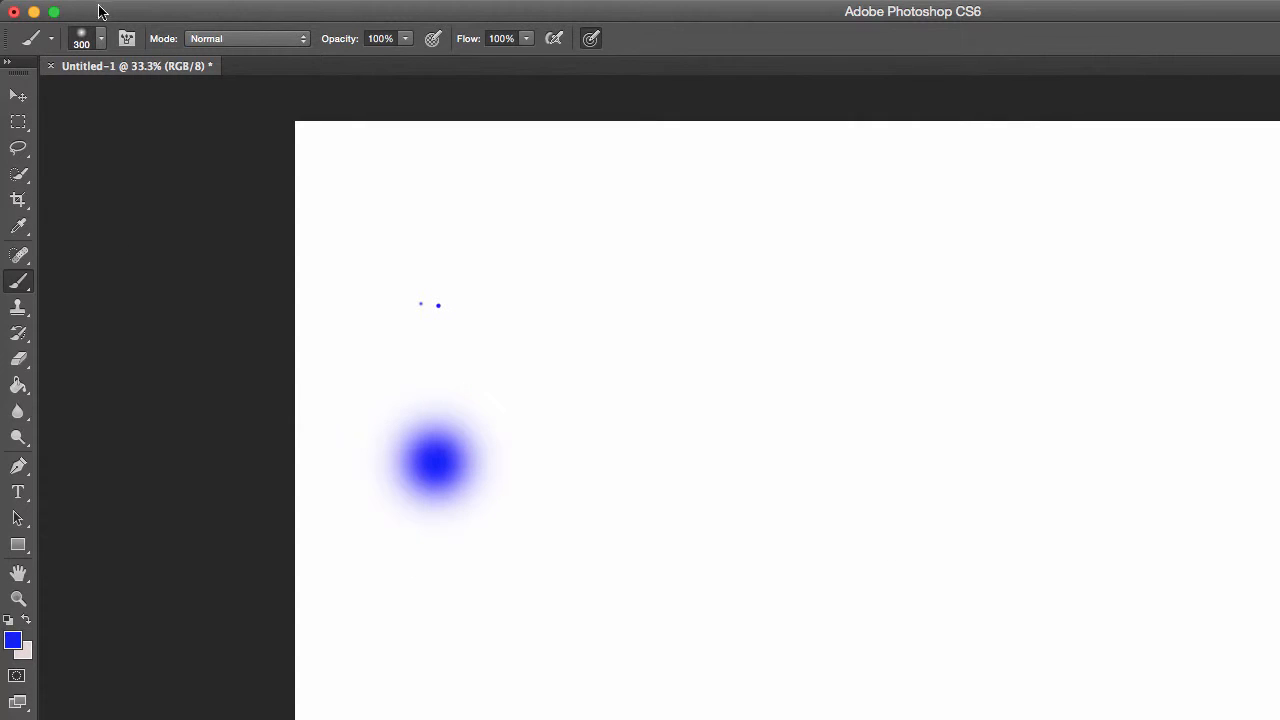
Step: Switch to the hard round brush at 300 px and paint a dab beside the soft one
click(101, 38)
click(75, 192)
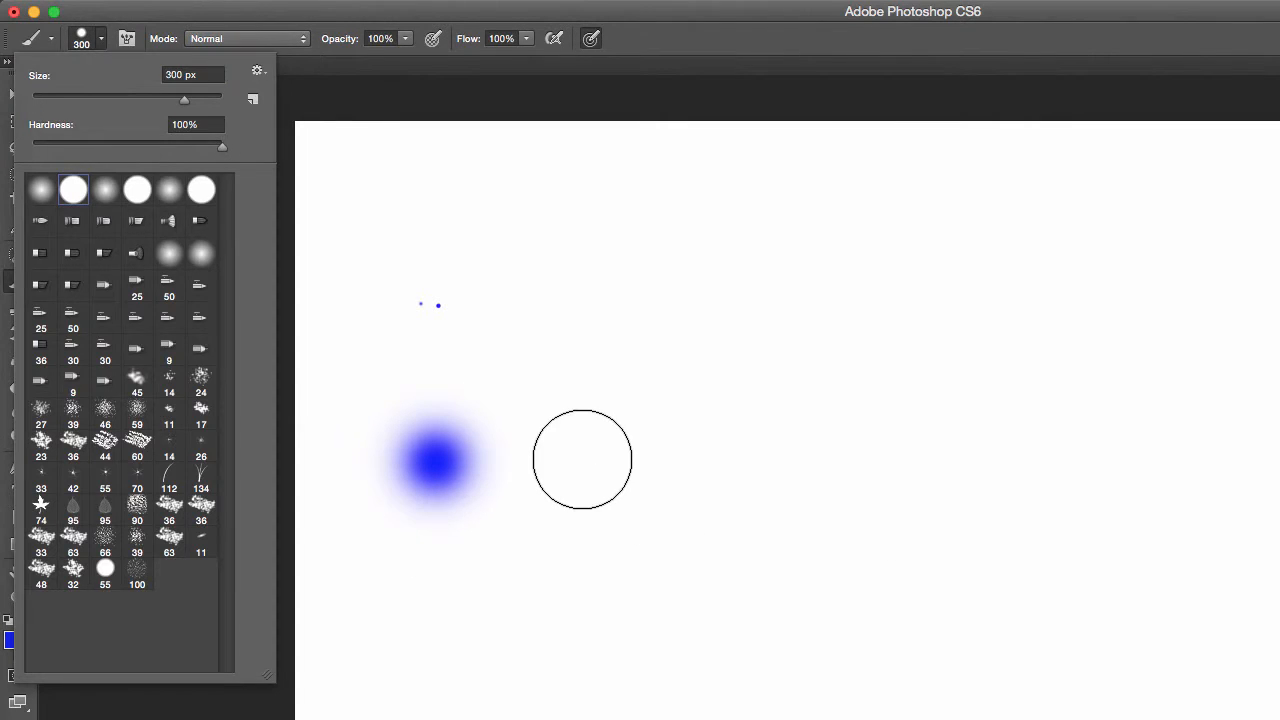
click(582, 460)
Step: Set the brush hardness to 44% and paint a row of three dabs below the larger circles
click(100, 40)
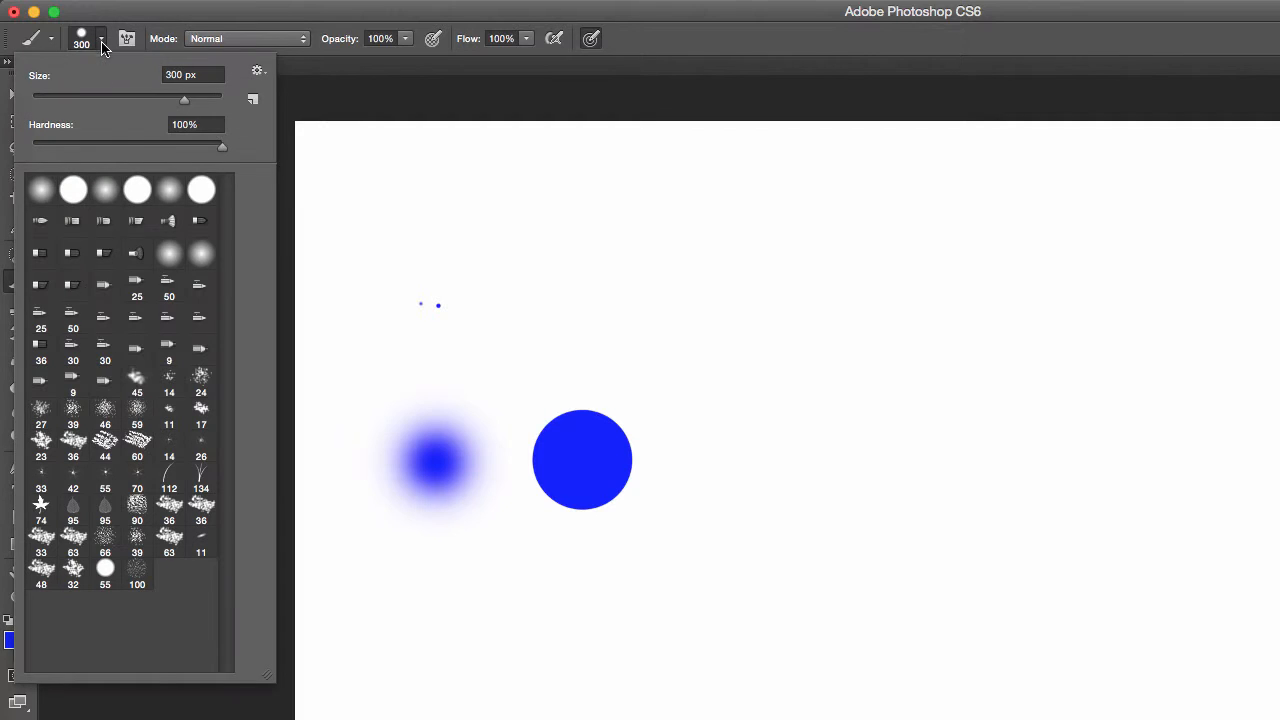
drag(141, 150, 133, 150)
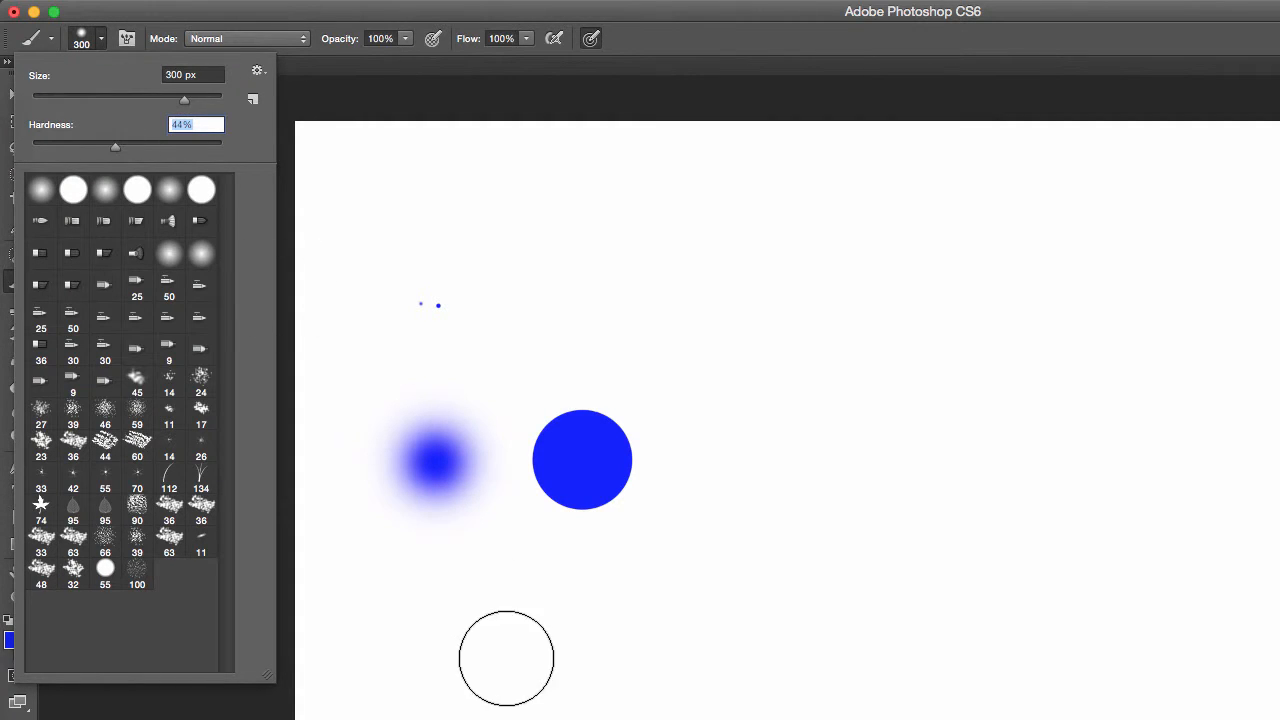
click(429, 654)
click(429, 654)
click(551, 656)
click(688, 662)
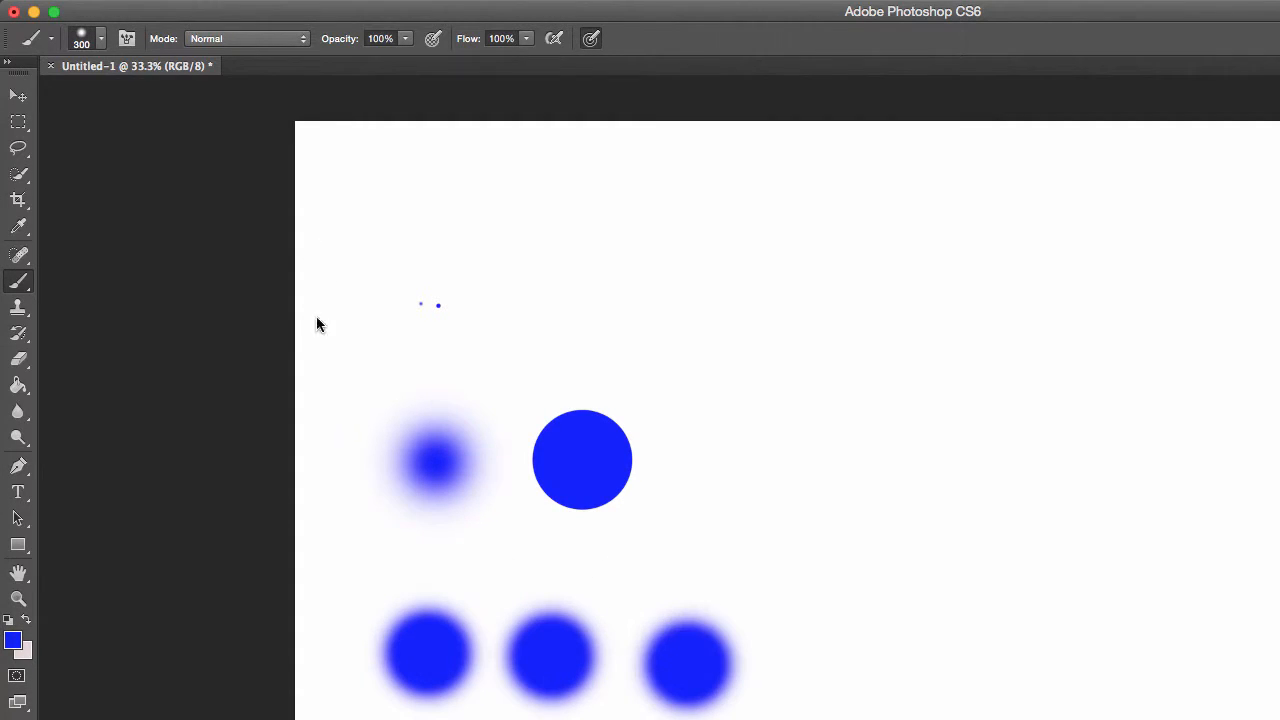
Step: Choose a bristle brush tip at 300 px and paint several groups of strokes and scribbles on the empty part of the canvas
click(100, 39)
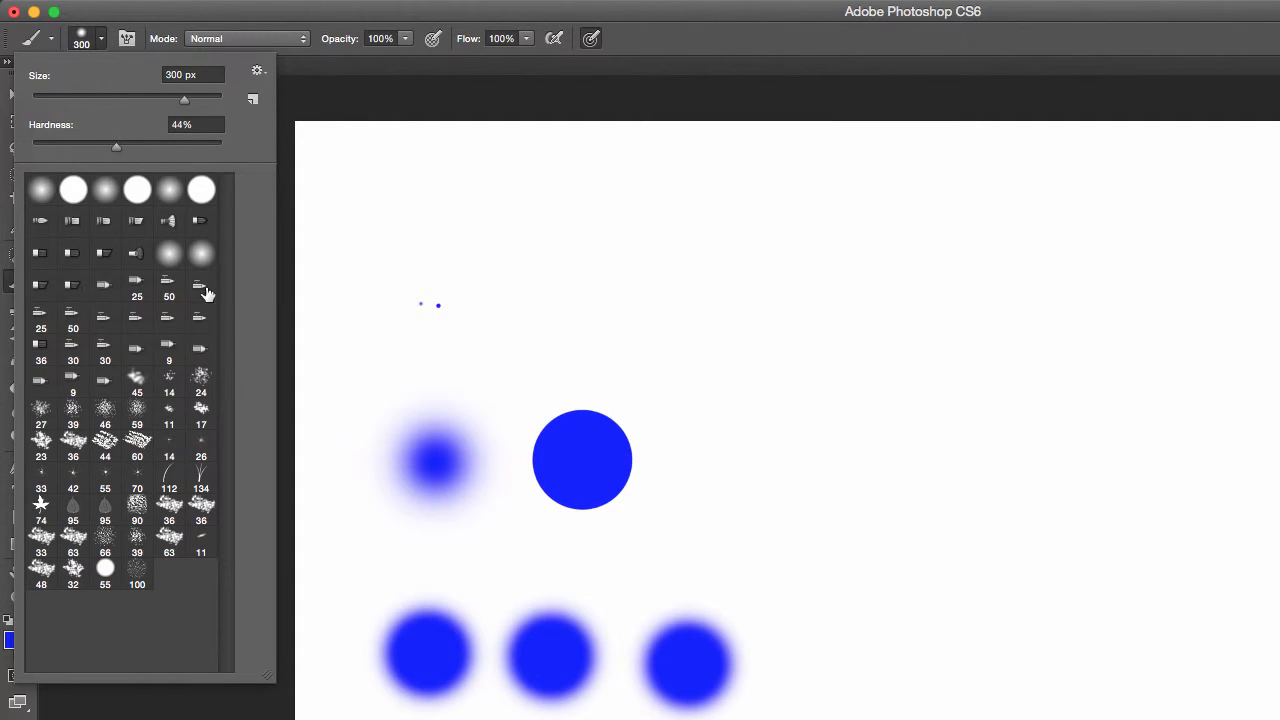
click(104, 256)
drag(628, 304, 726, 359)
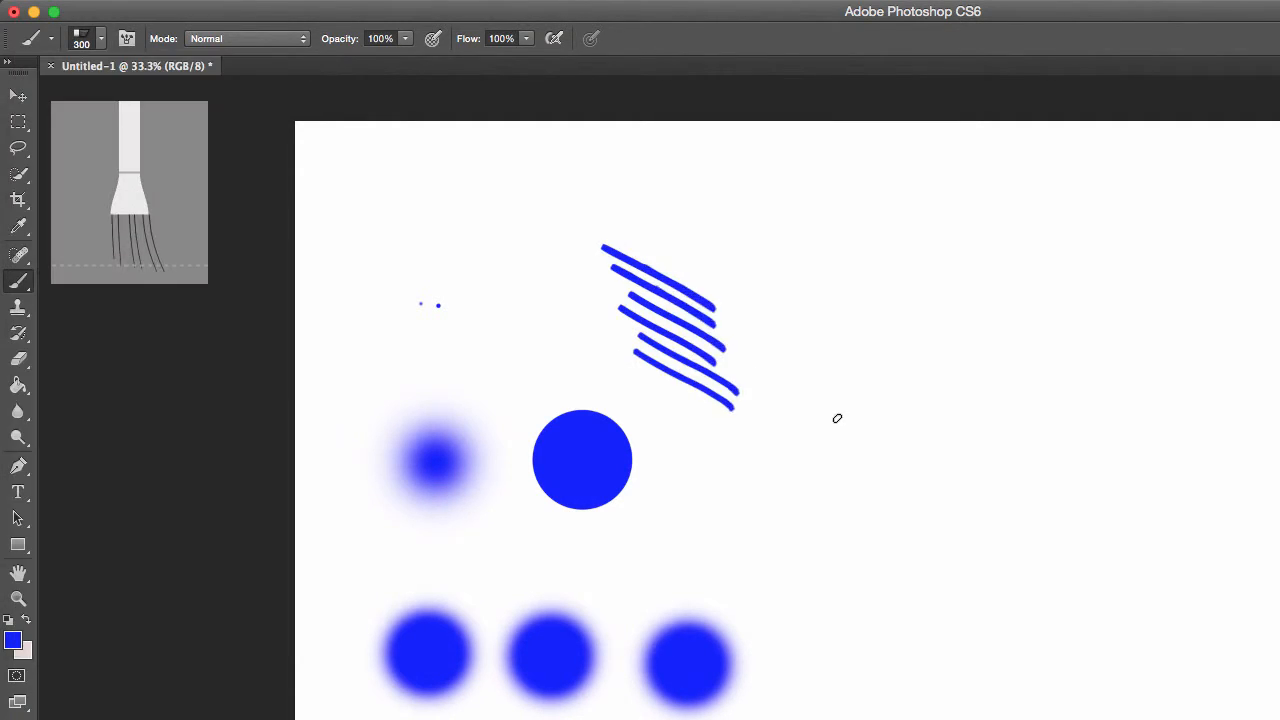
drag(888, 316, 843, 443)
mouse_move(946, 525)
mouse_down()
mouse_move(901, 555)
mouse_move(948, 510)
mouse_up()
mouse_move(984, 654)
mouse_down()
mouse_move(903, 664)
mouse_move(886, 700)
mouse_up()
Step: Choose the 44 px textured brush and paint a short zigzag stroke between the dabs and the bristle scribbles
click(96, 50)
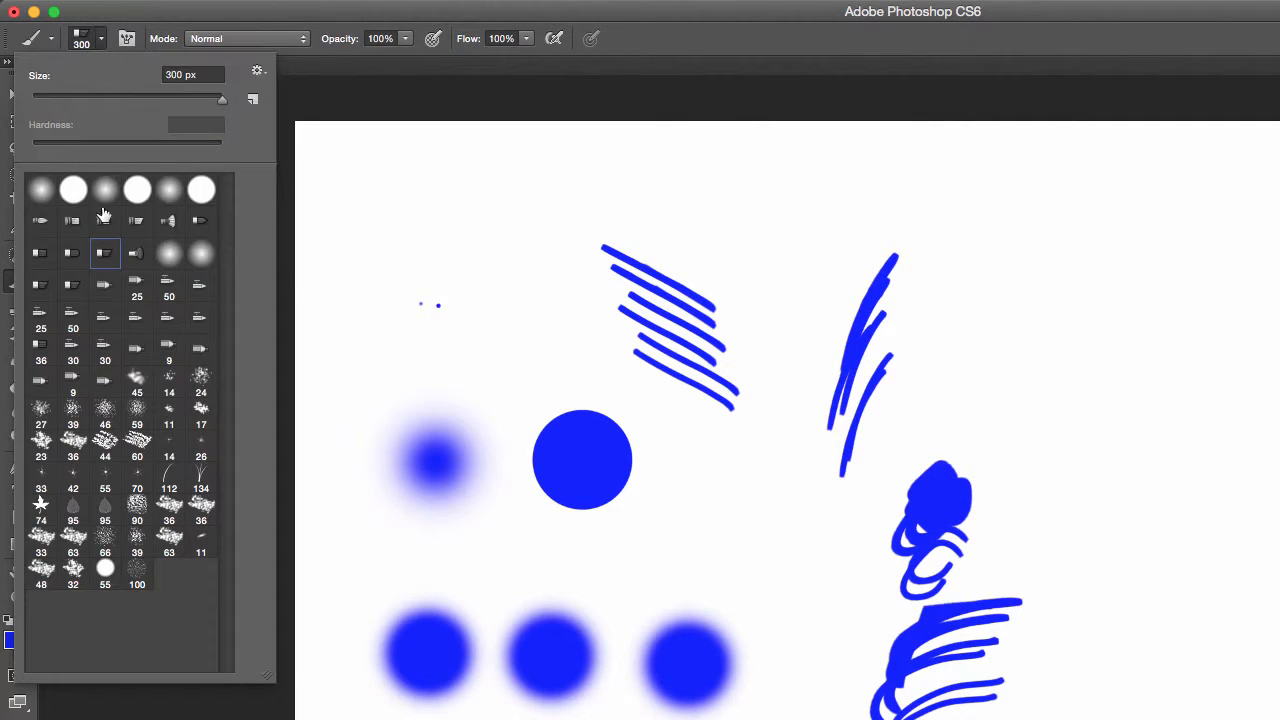
click(102, 386)
click(760, 477)
mouse_move(769, 472)
mouse_down()
mouse_move(747, 532)
mouse_move(804, 543)
mouse_up()
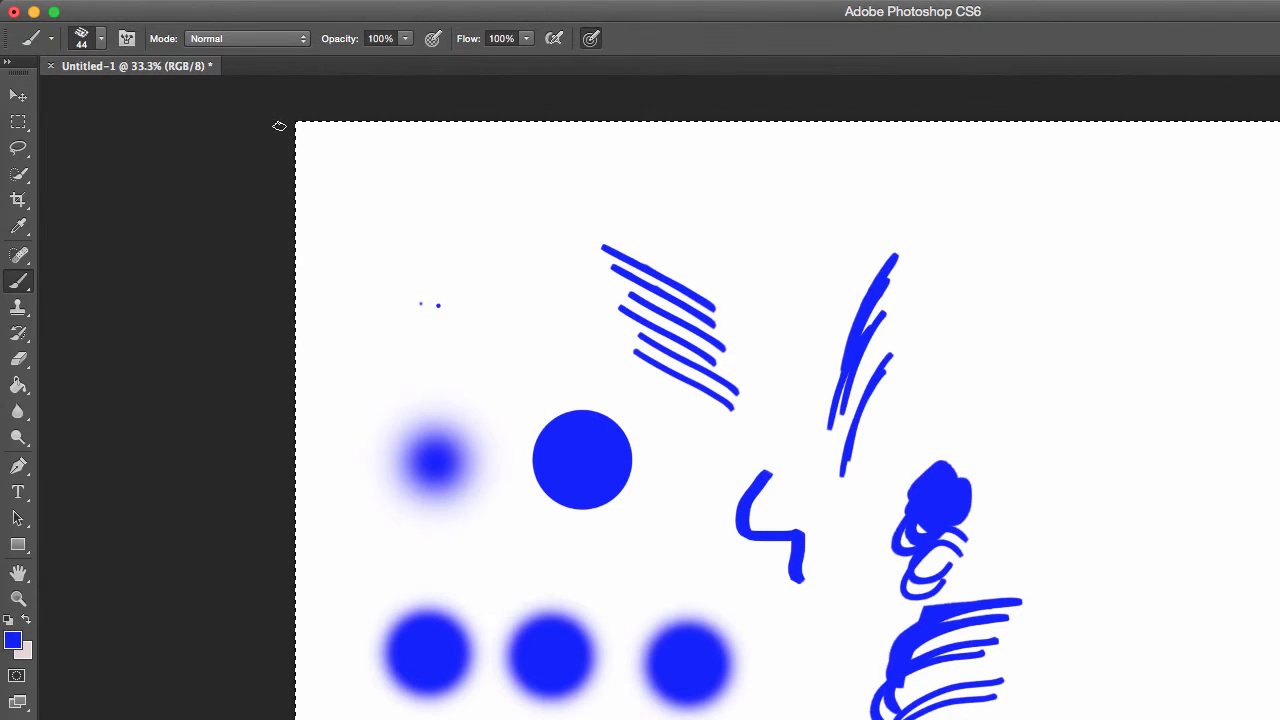
Step: Clear all the test strokes by filling the whole selected canvas with the background color
key(Delete)
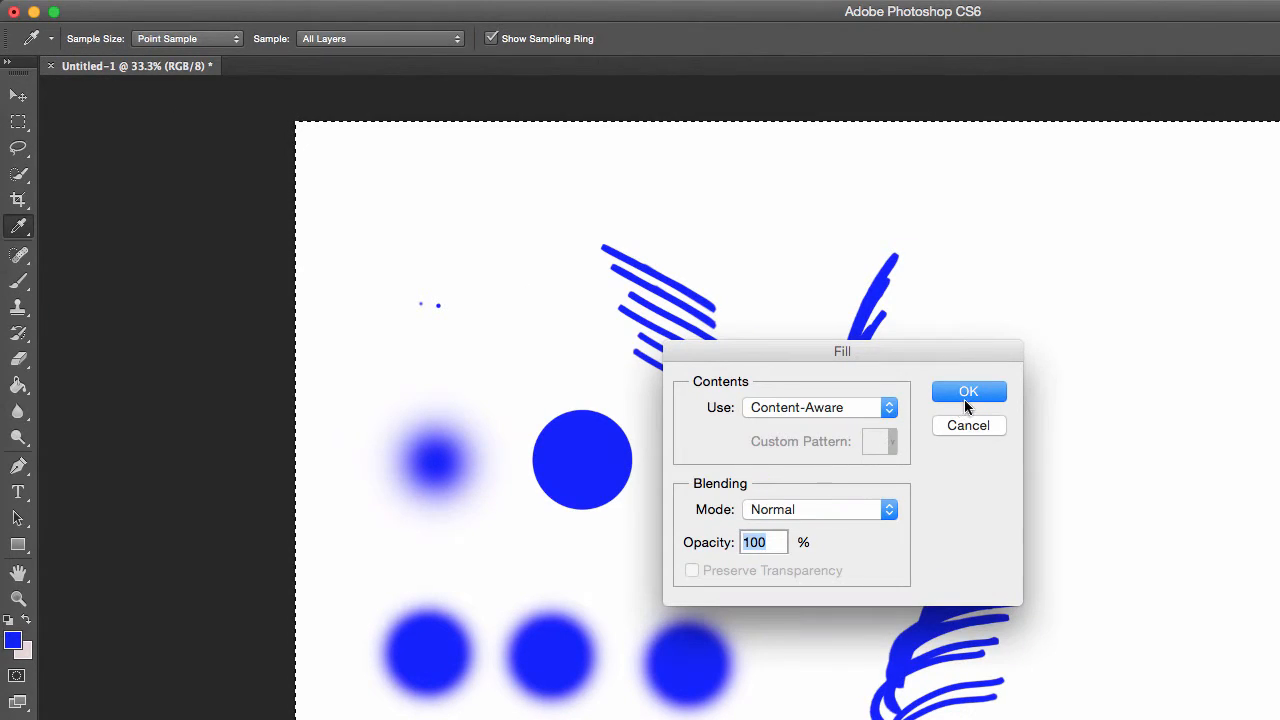
click(888, 409)
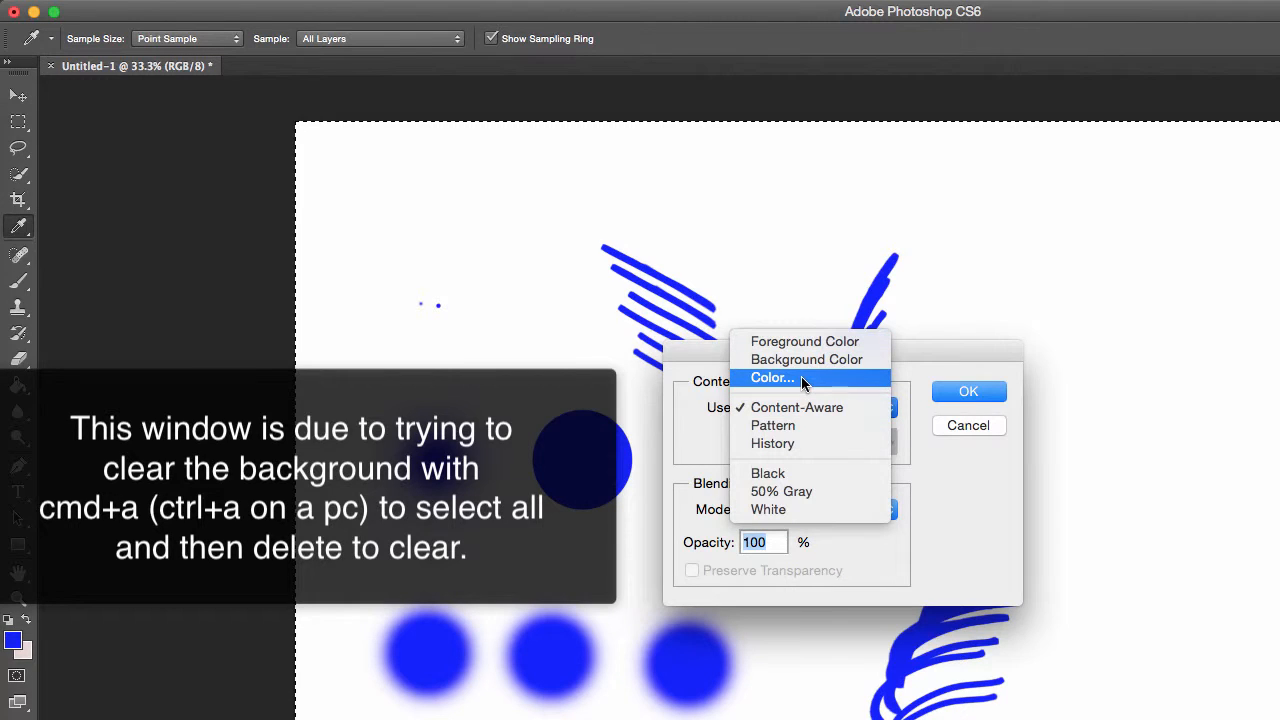
click(806, 359)
click(968, 391)
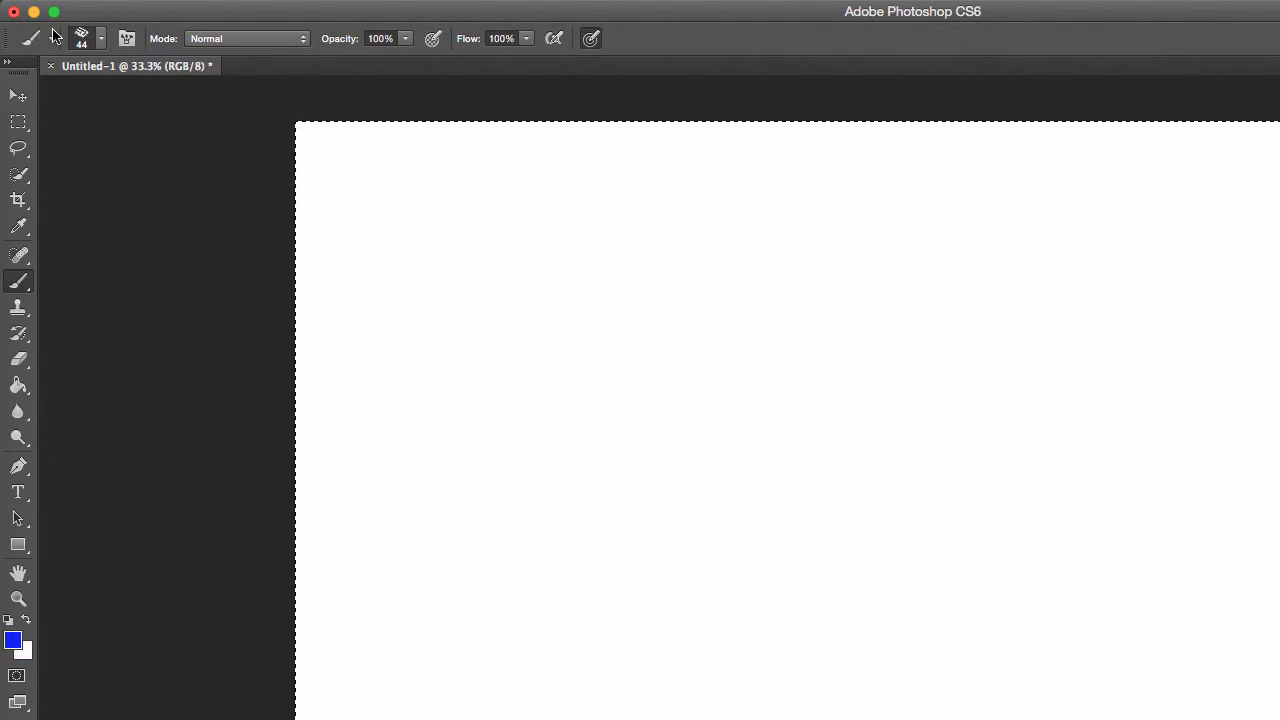
Step: Replace the current brush presets with the M Brushes set
click(93, 37)
click(256, 73)
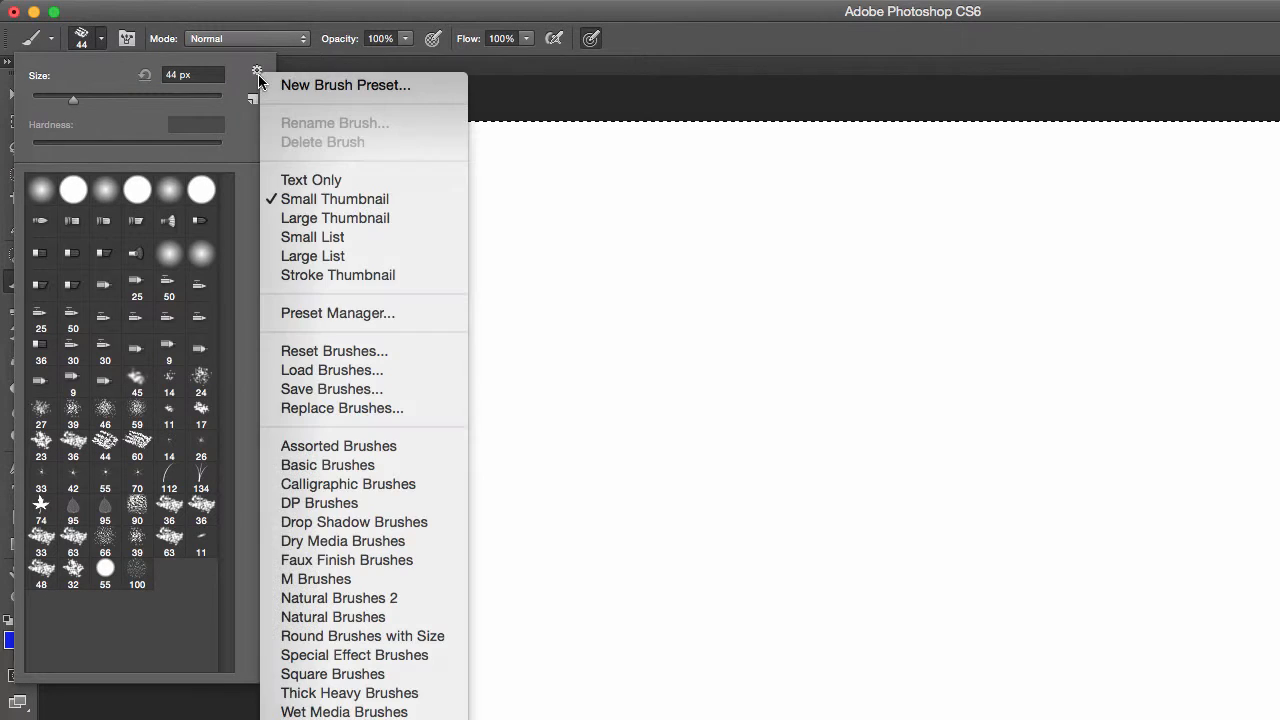
click(255, 72)
click(256, 73)
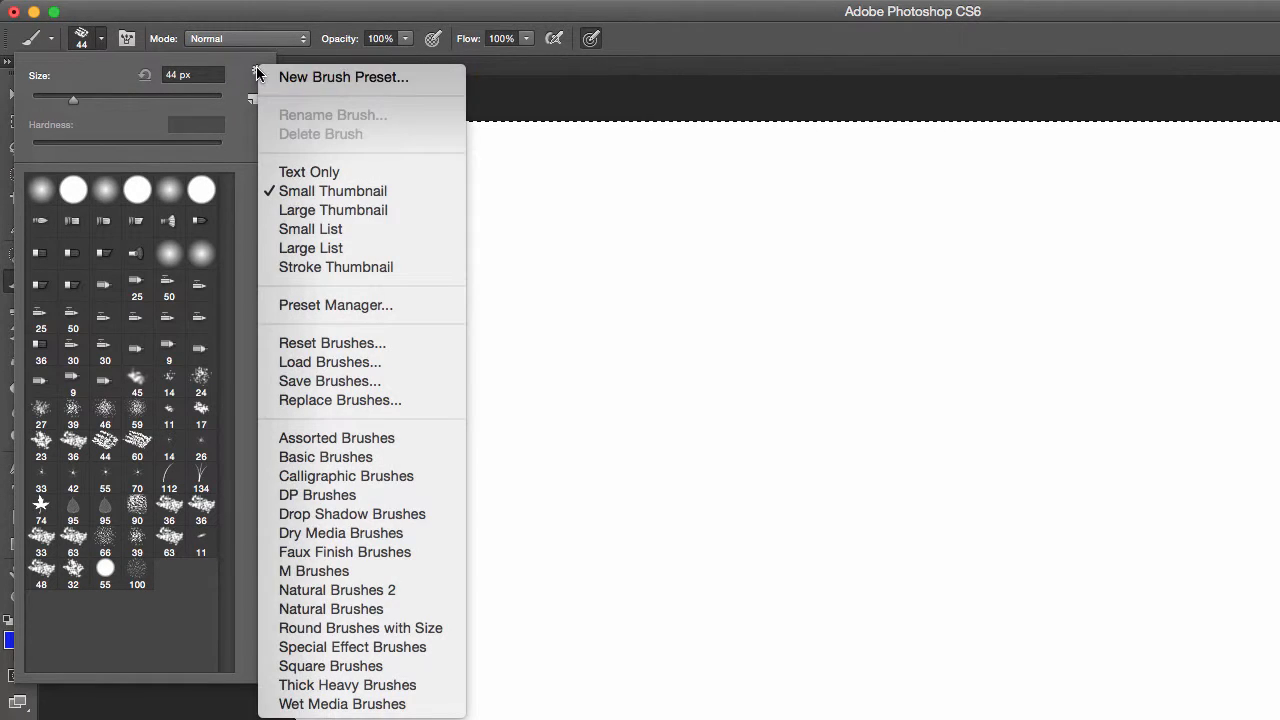
click(338, 572)
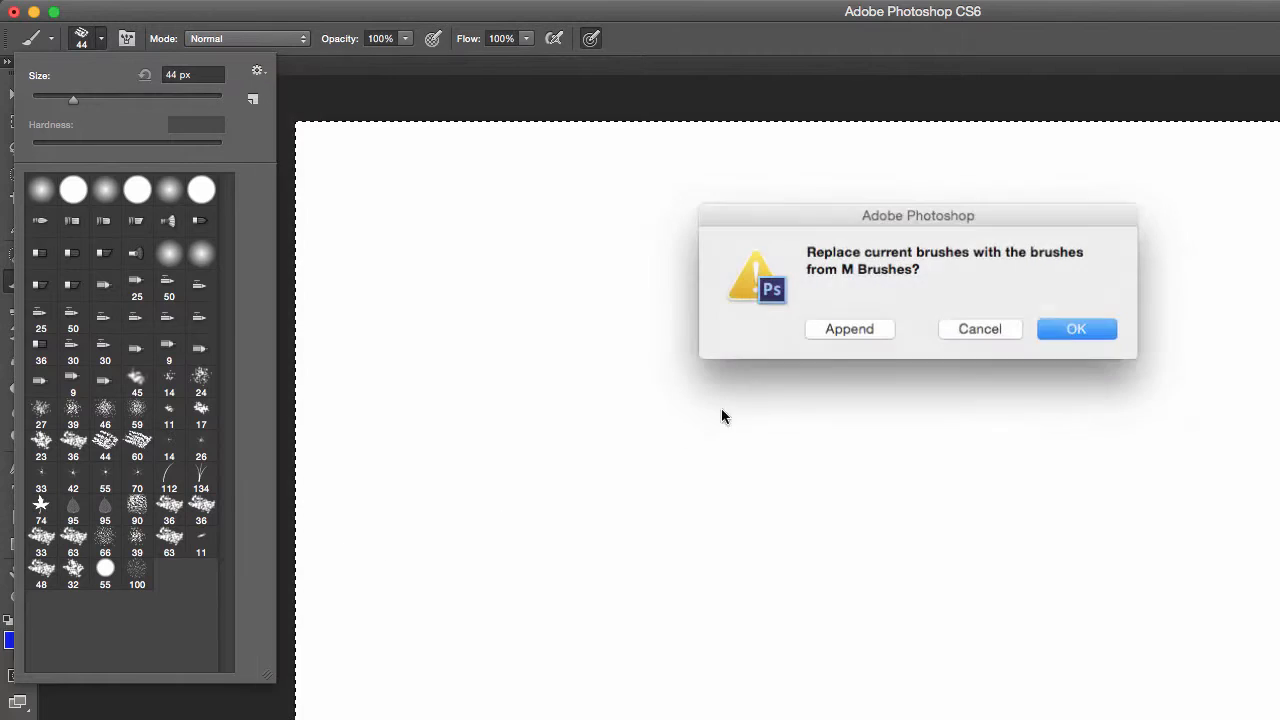
click(1088, 333)
Step: Choose the 95 px dotted-line brush and paint a curvy stroke plus a few short separate strokes
click(111, 374)
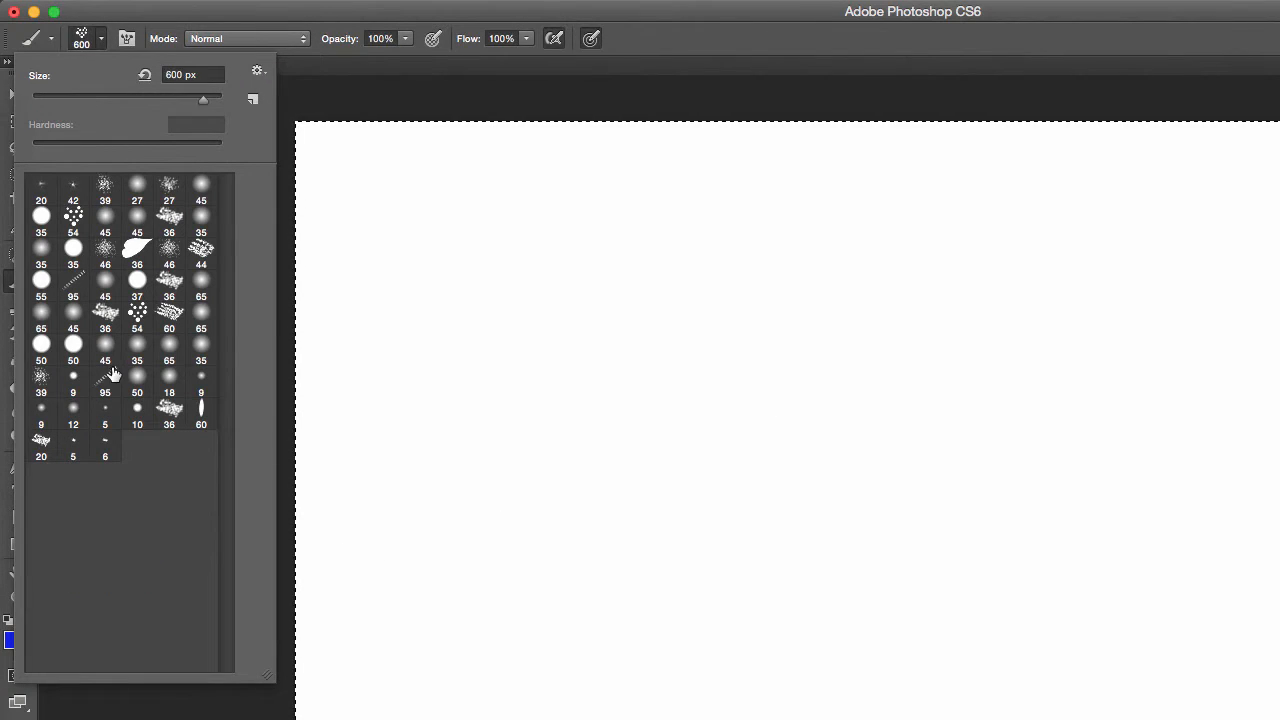
click(429, 491)
drag(417, 490, 660, 495)
drag(662, 645, 764, 645)
drag(803, 560, 815, 437)
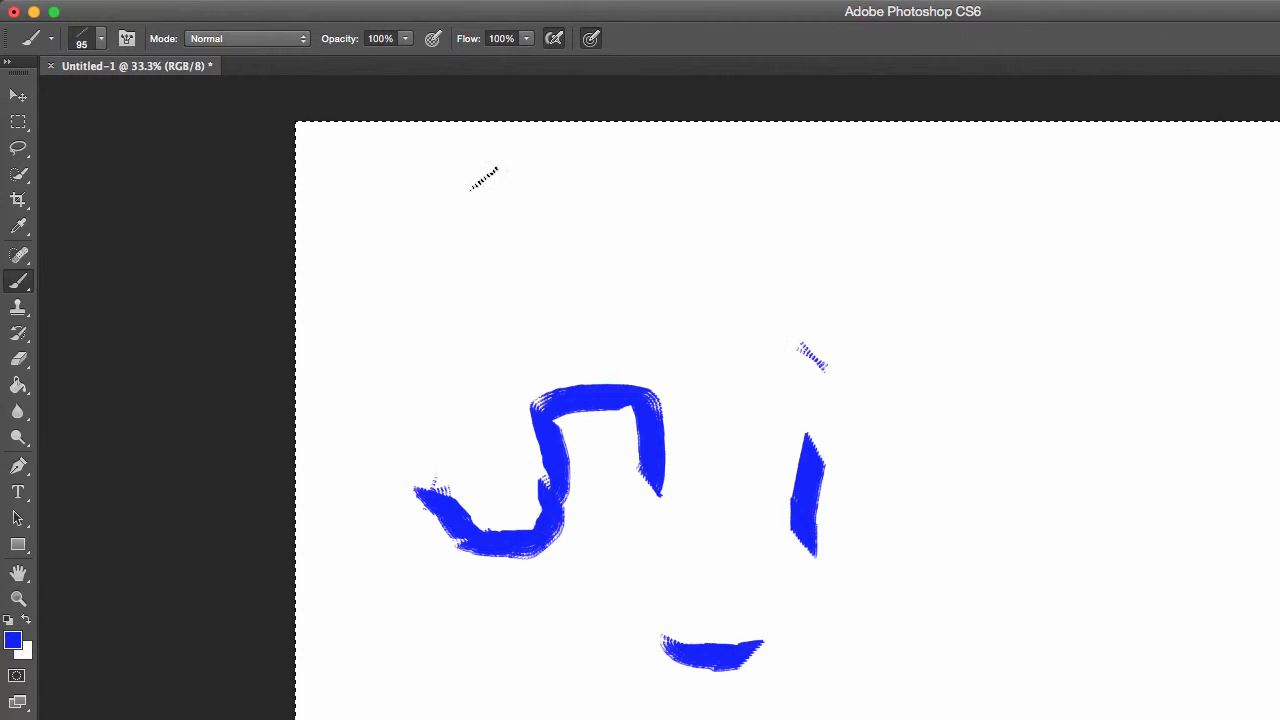
Step: Choose the 39 px speckled brush and paint short textured strokes below the curvy stroke
click(92, 38)
click(99, 245)
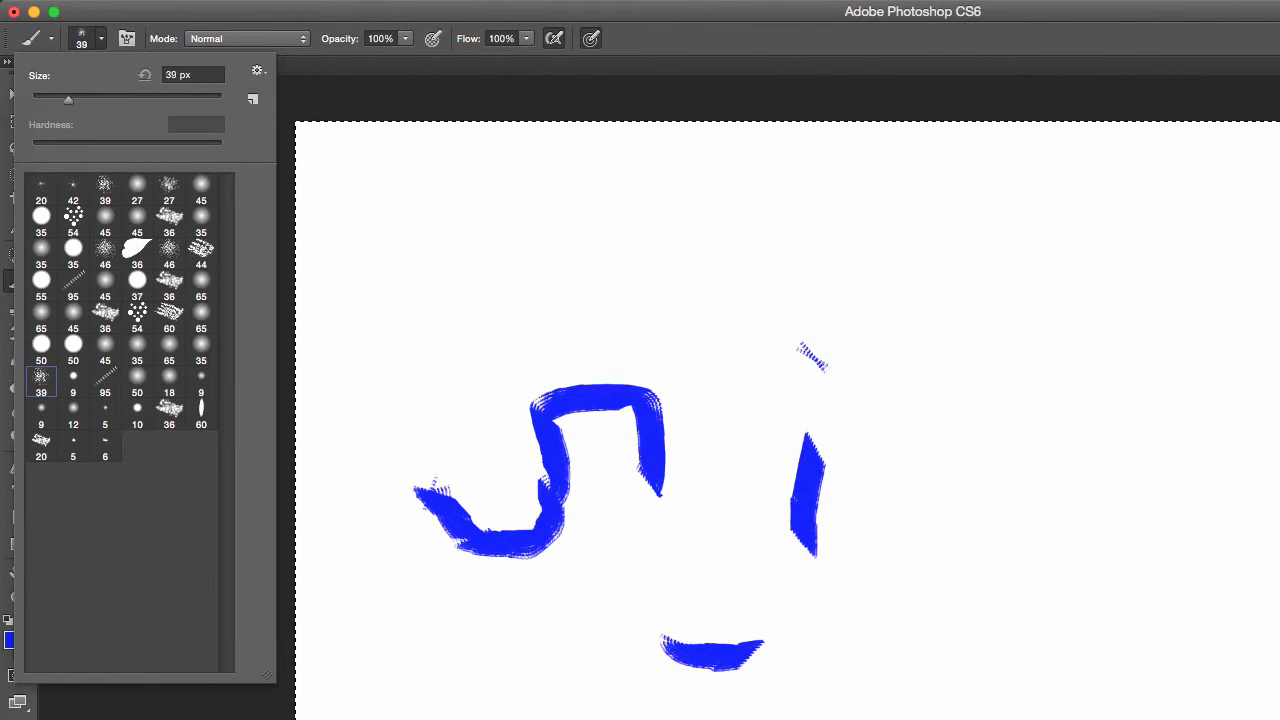
click(456, 641)
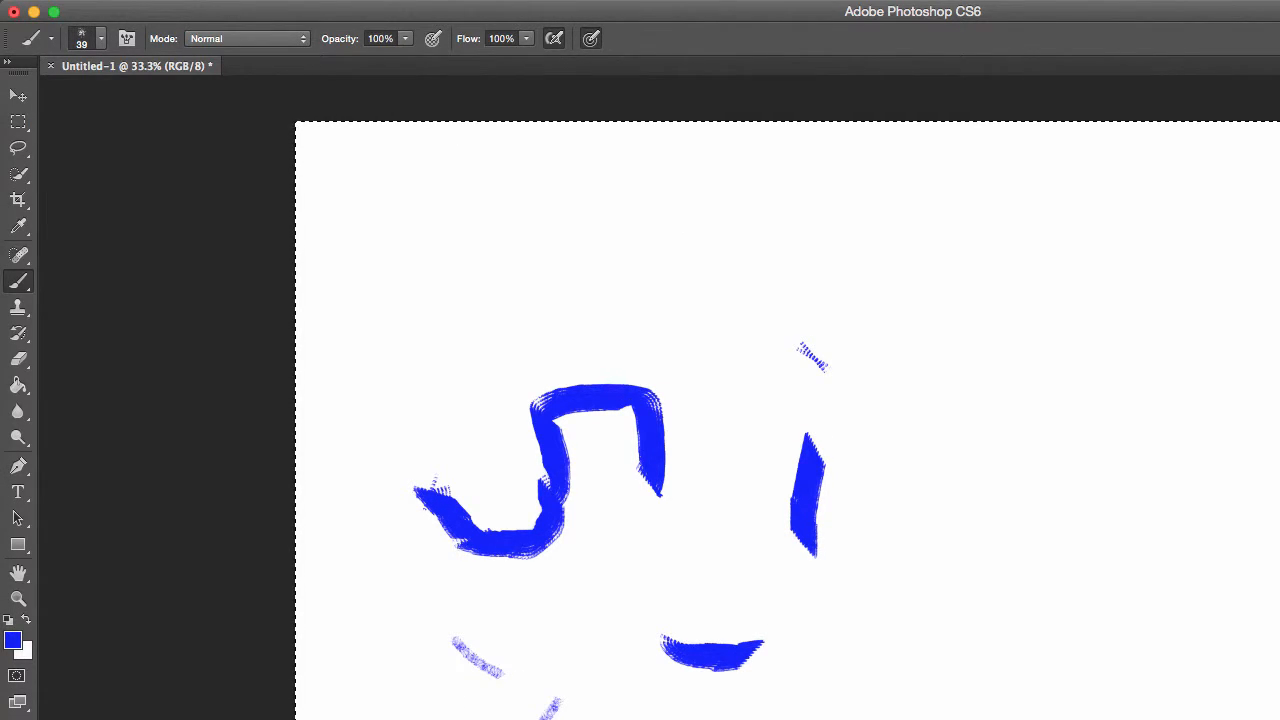
Step: Replace the brush presets with Wet Media Brushes and paint a zigzag above the curvy stroke using the 63 px brush
click(100, 38)
click(258, 74)
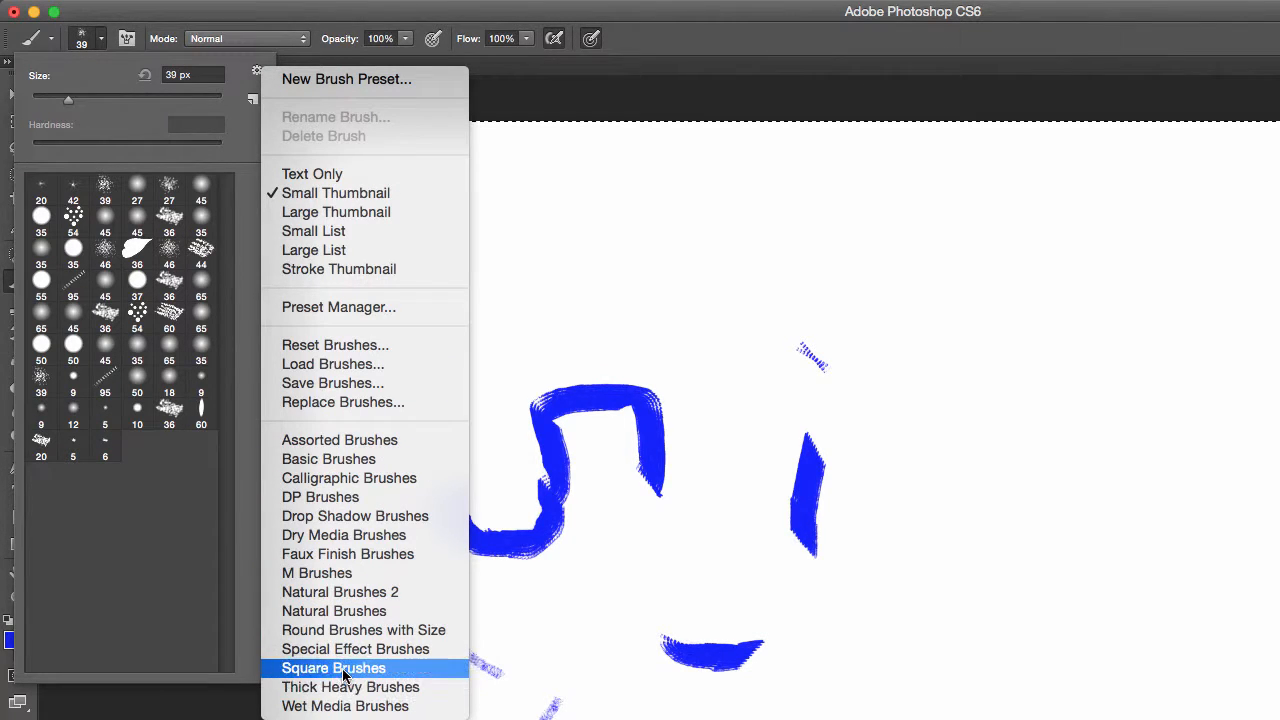
click(340, 705)
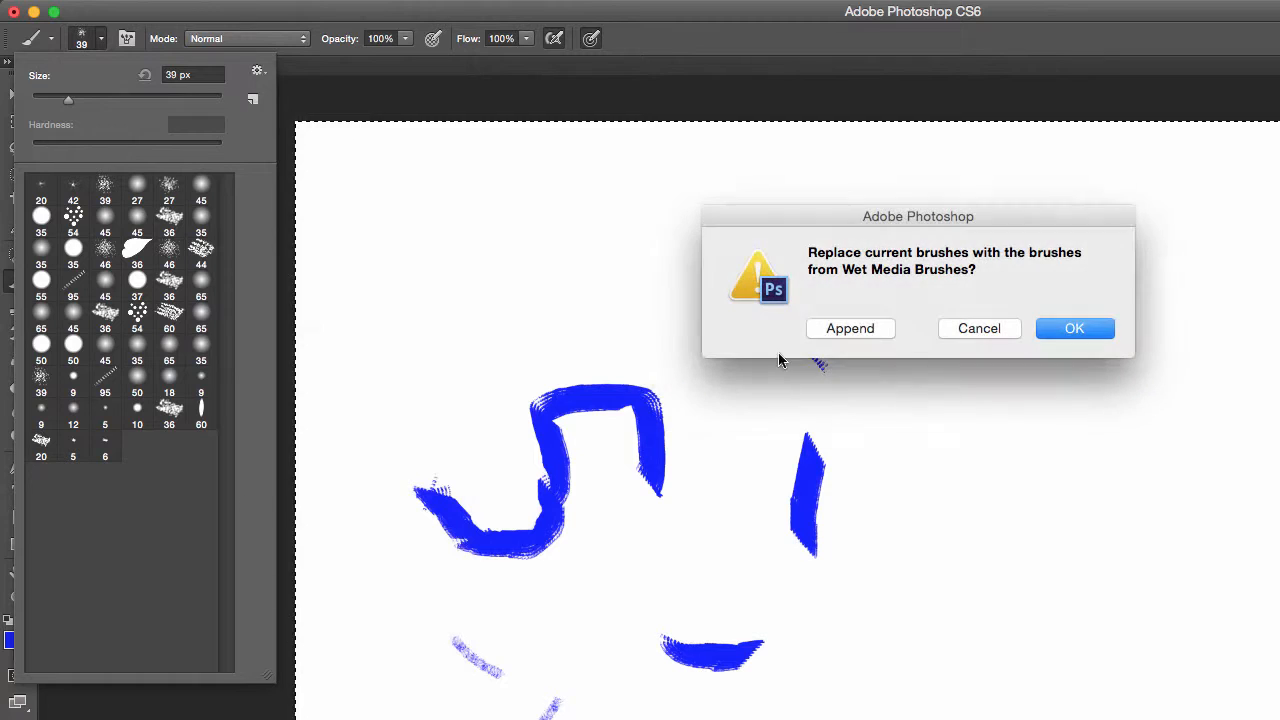
click(1092, 332)
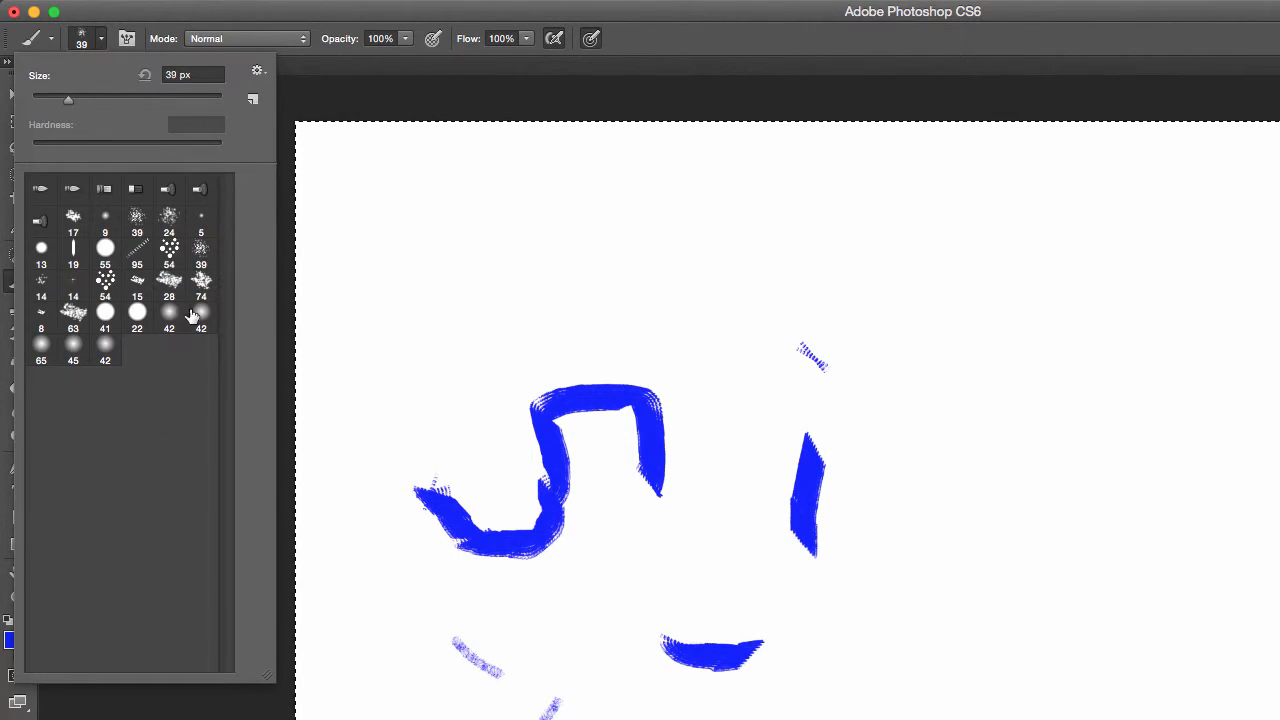
click(74, 318)
mouse_move(455, 220)
mouse_down()
mouse_move(517, 326)
mouse_move(590, 290)
mouse_up()
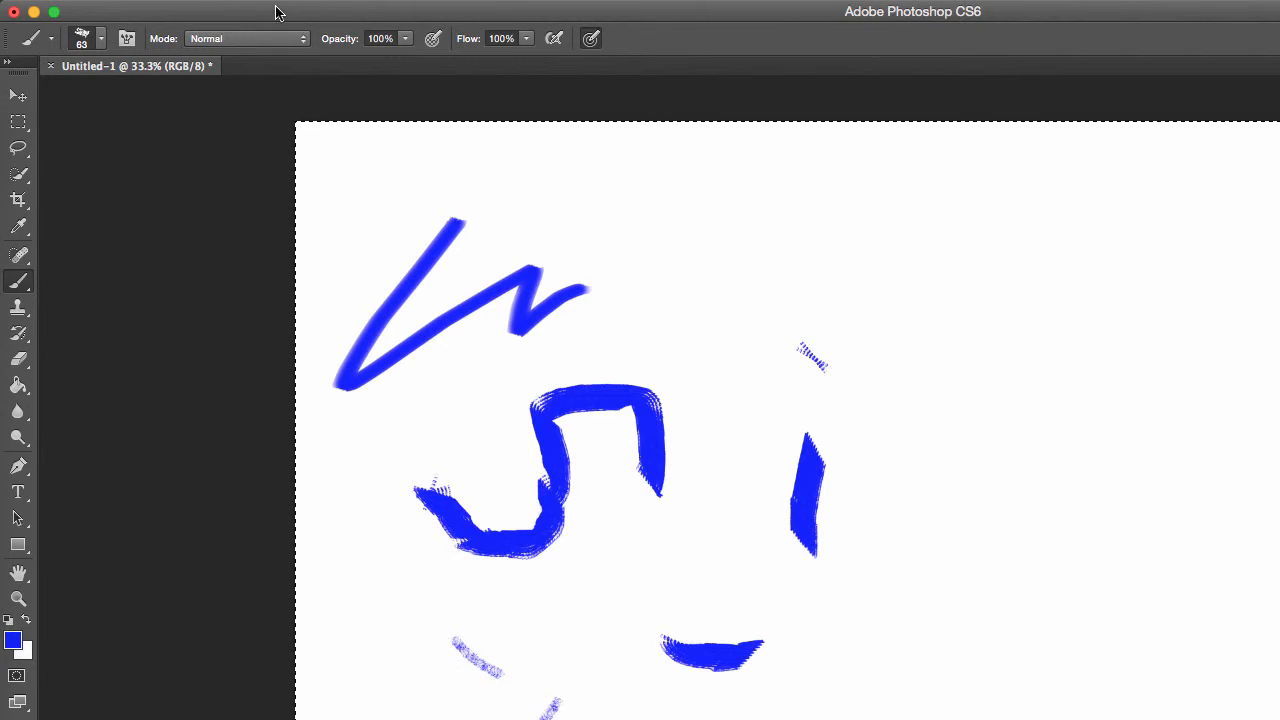
Step: Append the Calligraphic Brushes set to the current brush presets
click(102, 38)
click(257, 73)
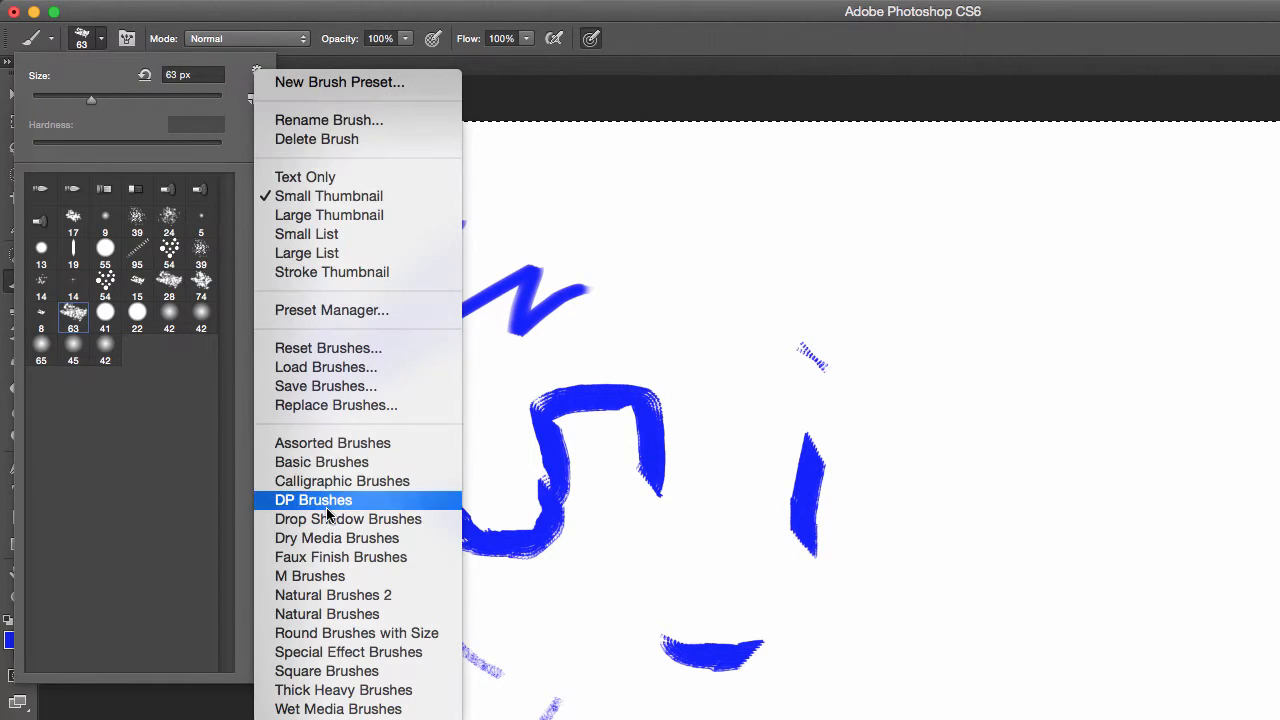
click(400, 481)
click(857, 330)
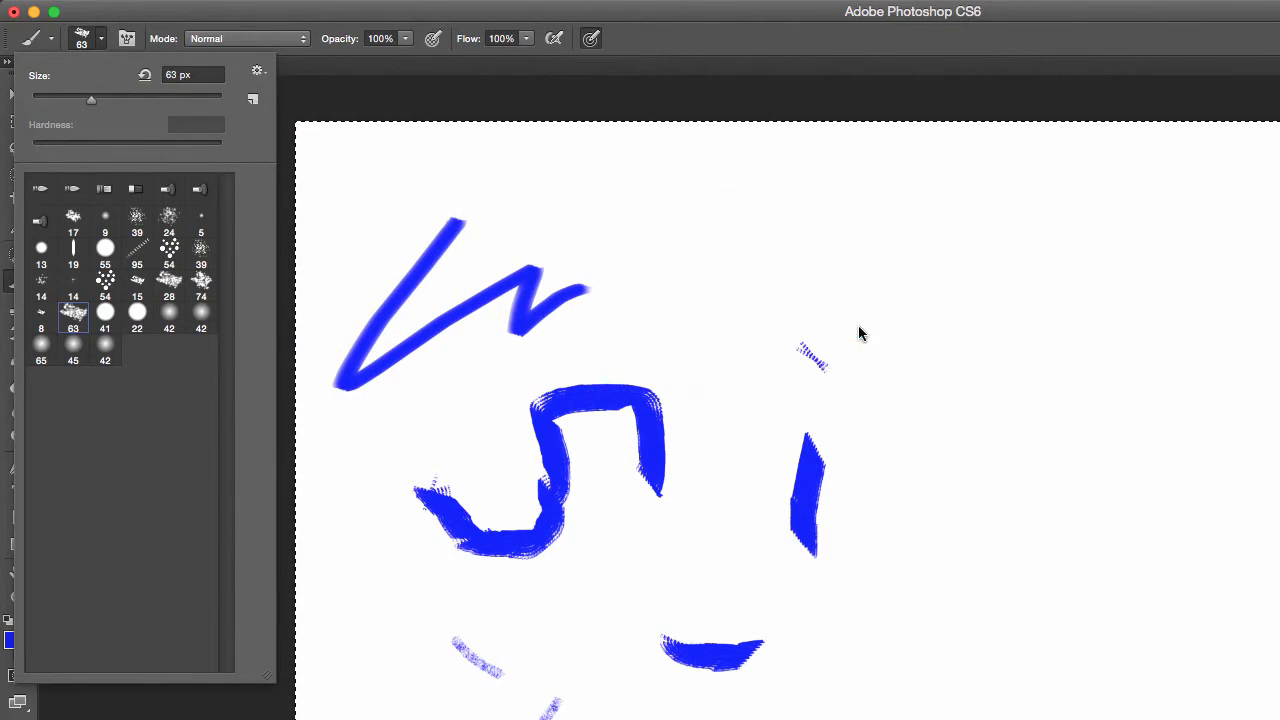
Step: Choose the 35 px slanted calligraphic brush and paint a descending zigzag in the empty area beside the existing strokes
click(105, 378)
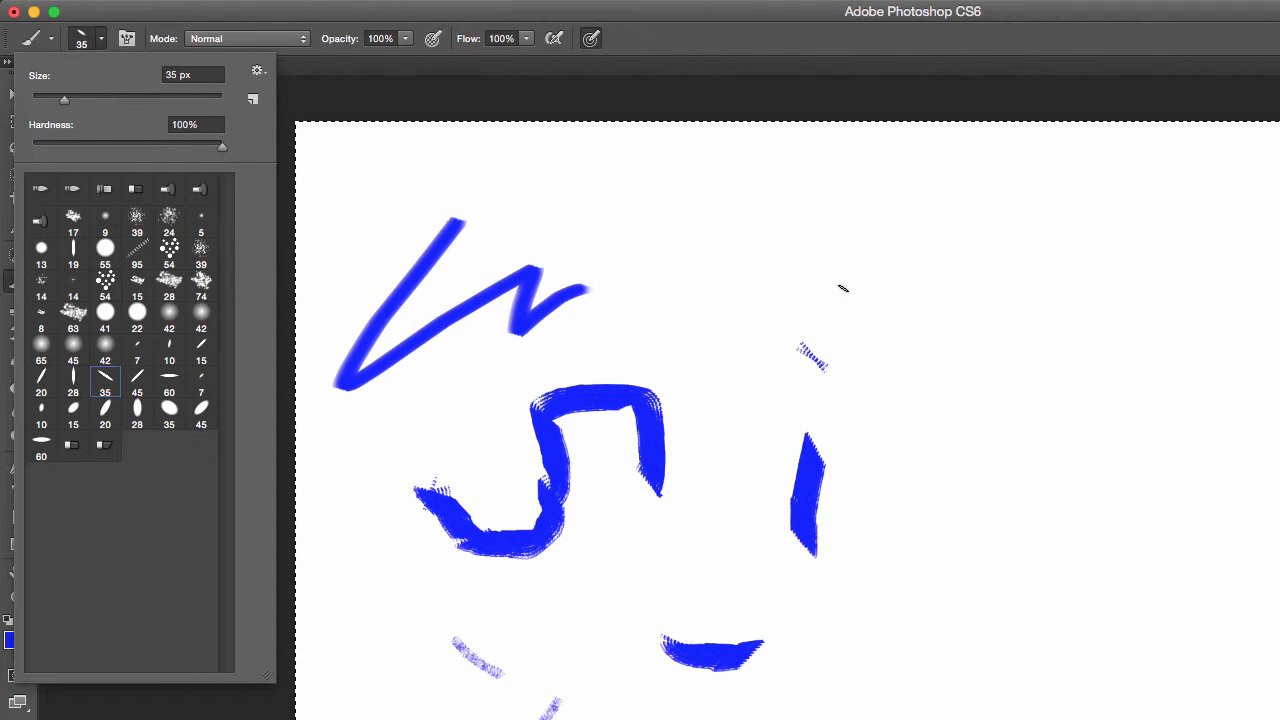
drag(869, 262, 886, 326)
drag(933, 430, 1017, 528)
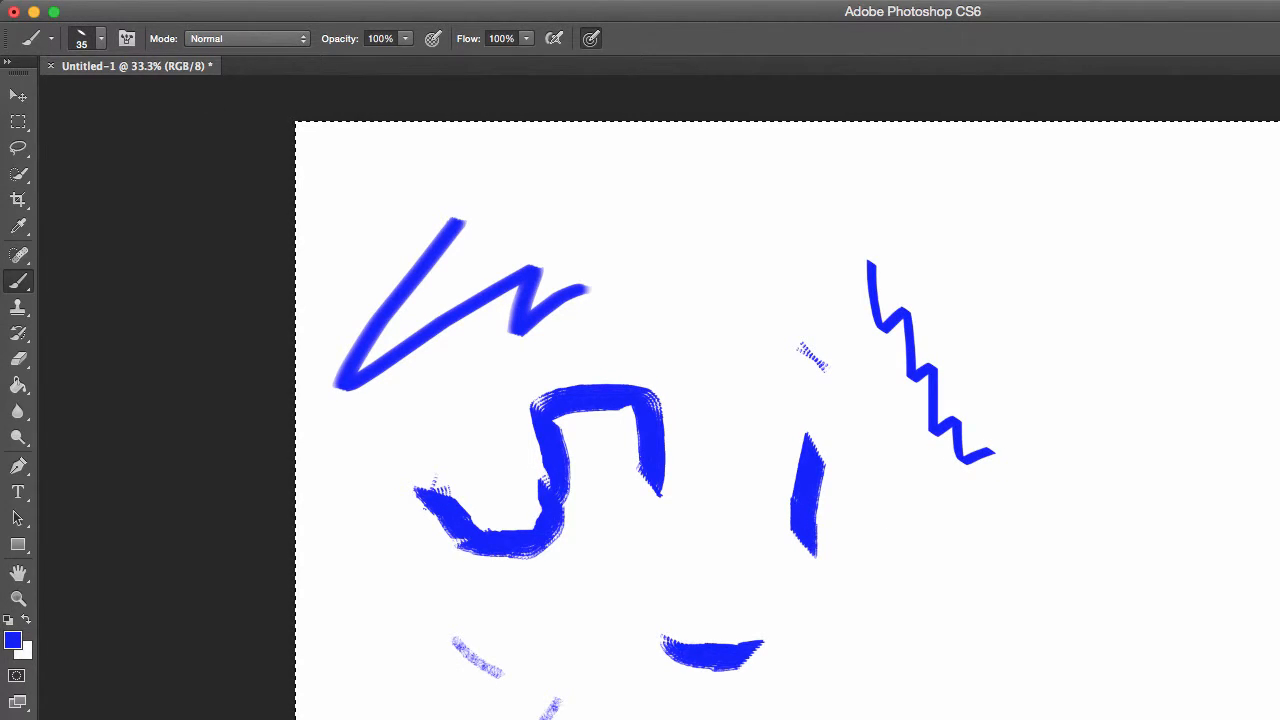
Step: Reset the brush presets, replacing the current brushes with the default set
click(102, 38)
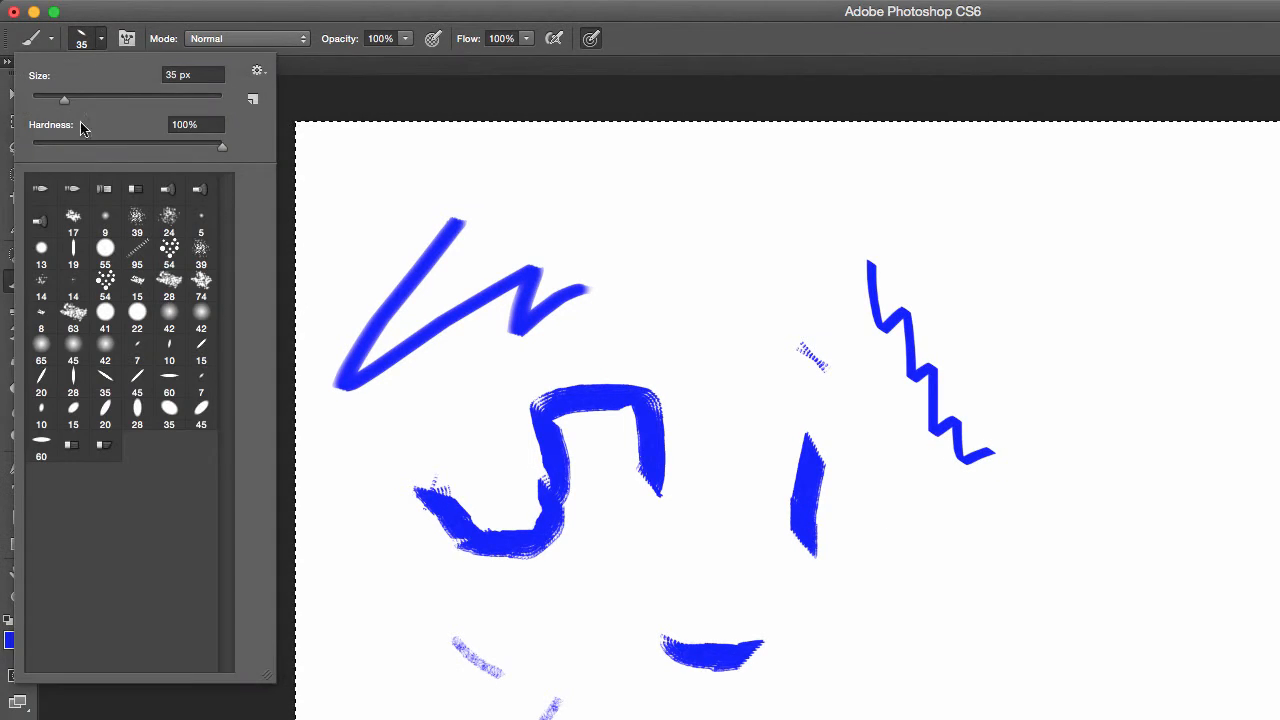
click(258, 71)
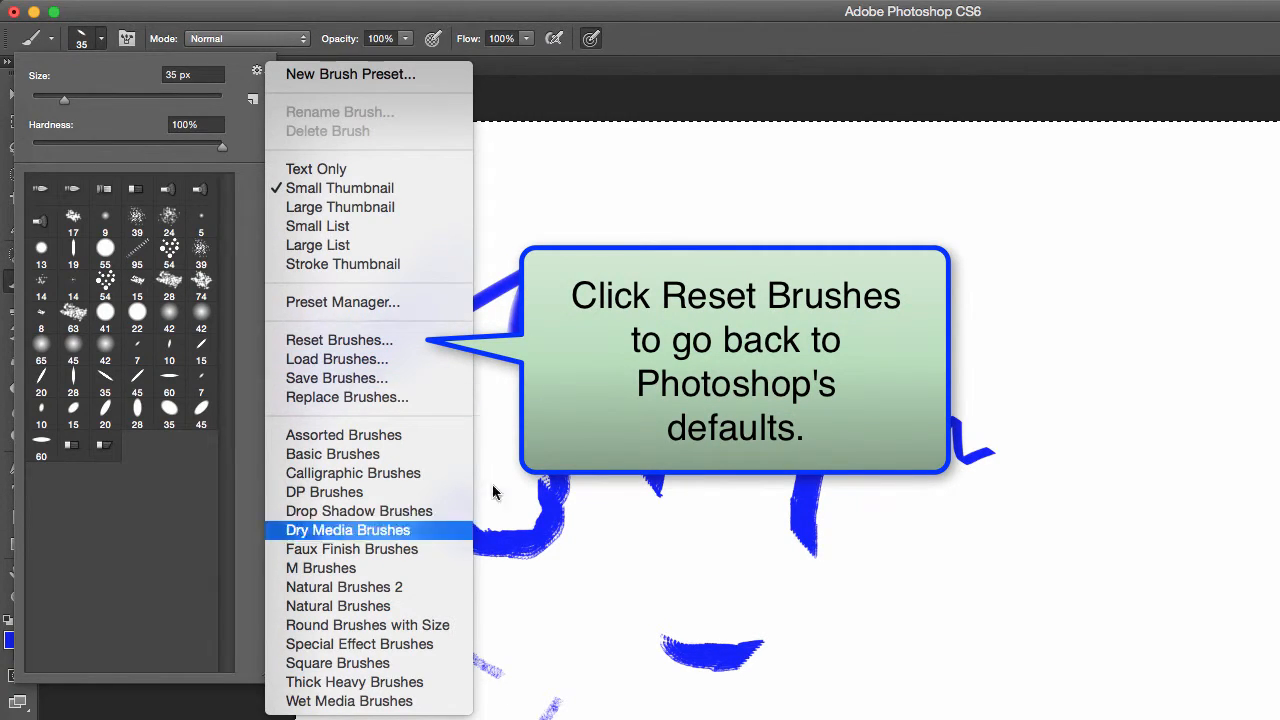
click(339, 340)
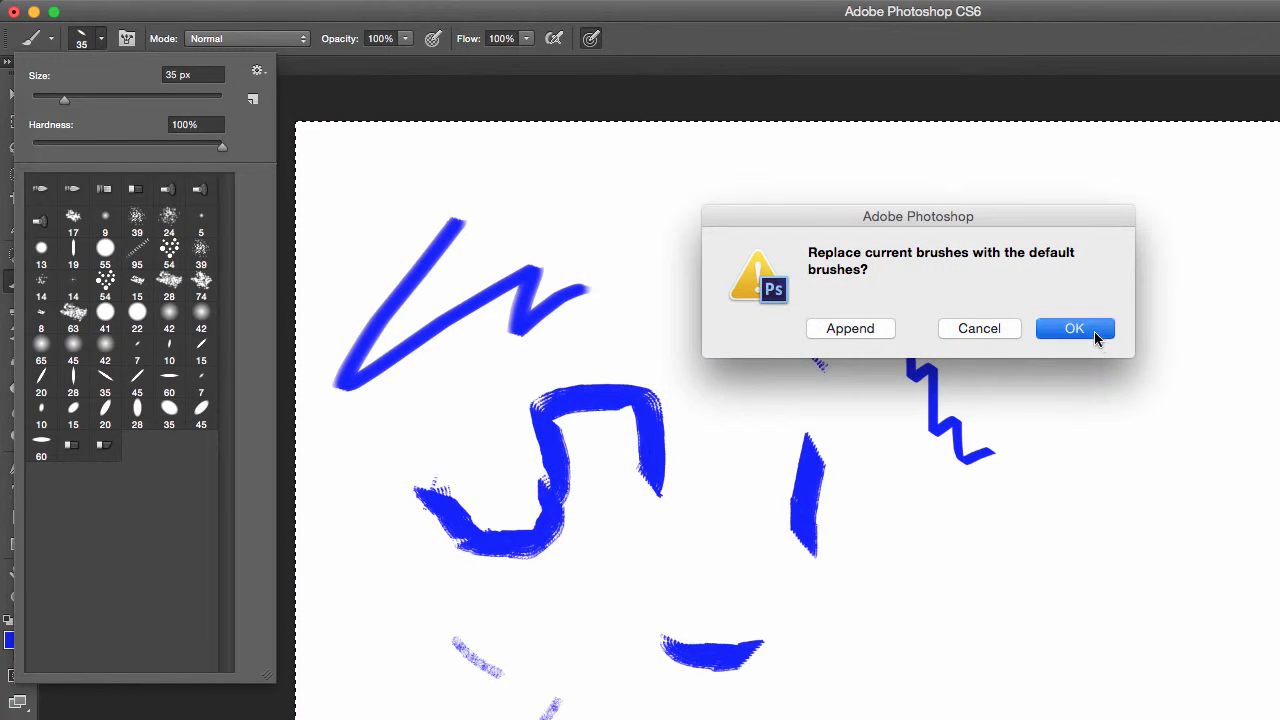
click(1085, 333)
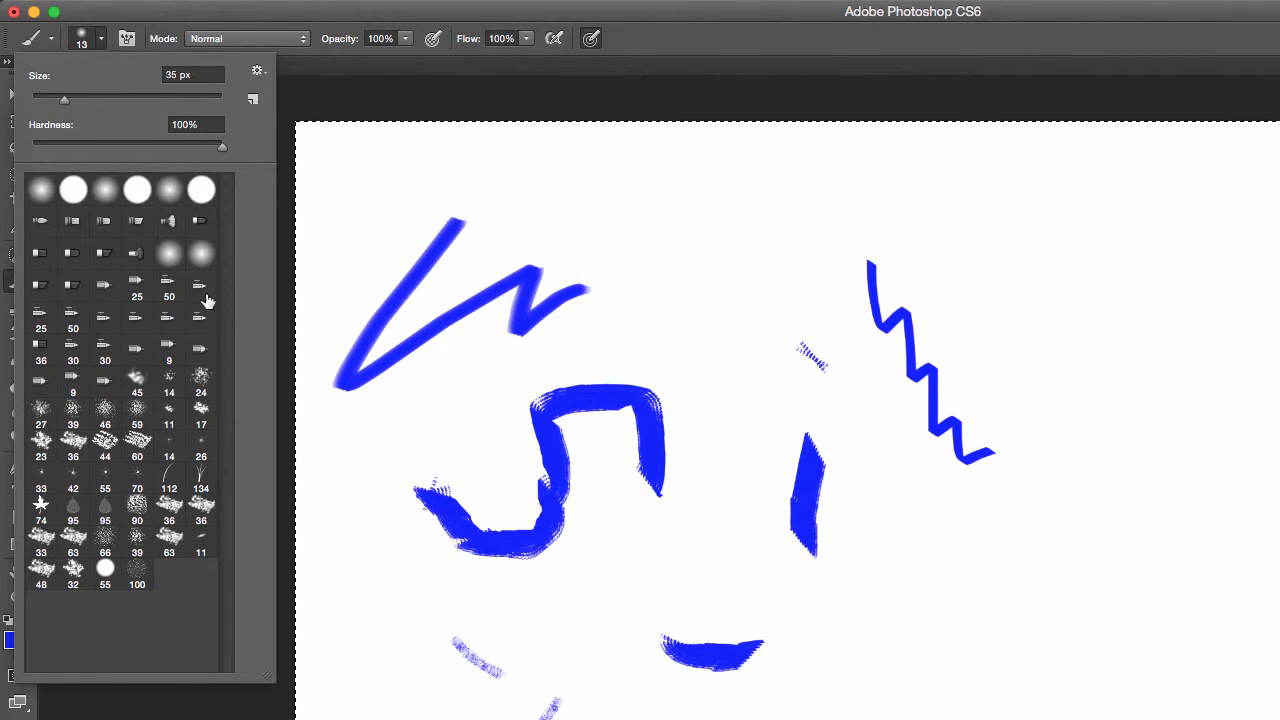
Step: Clear all painted strokes from the canvas, keeping the Brush tool active
click(395, 22)
key(shift+BackSpace)
click(968, 390)
key(b)
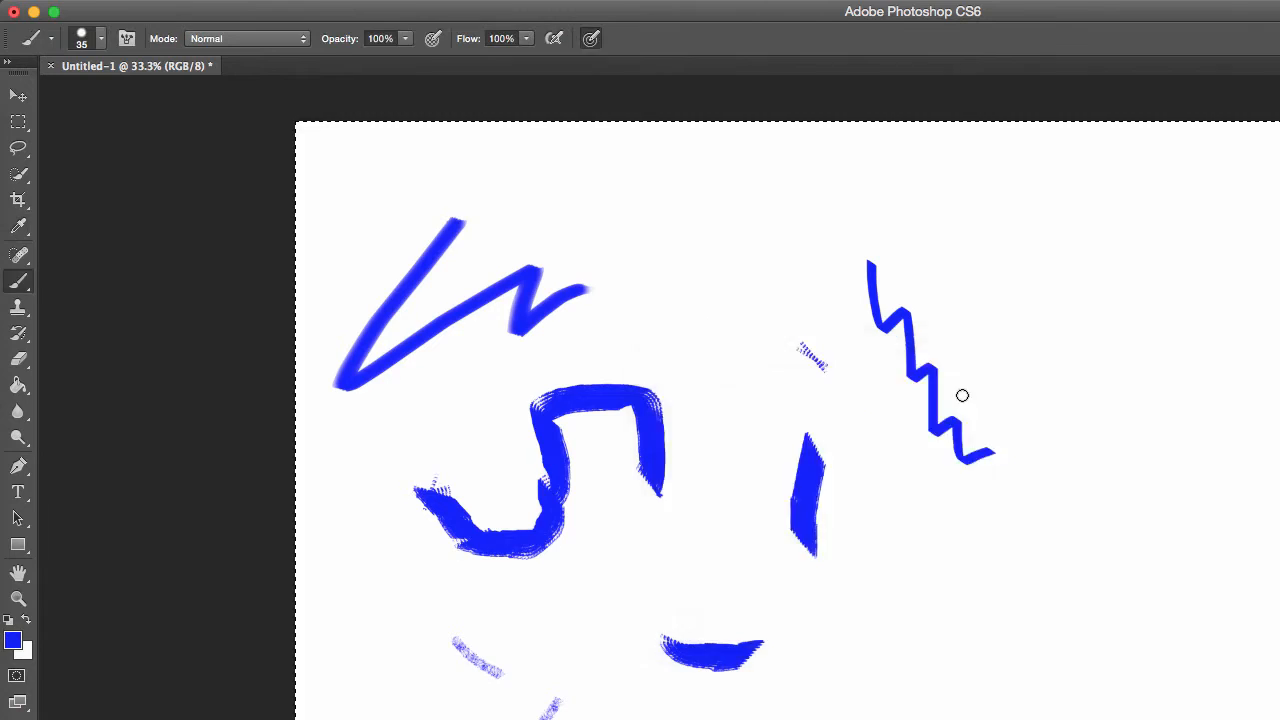
Step: Choose the hard round brush with 100% hardness and set its size to 167 px
click(101, 38)
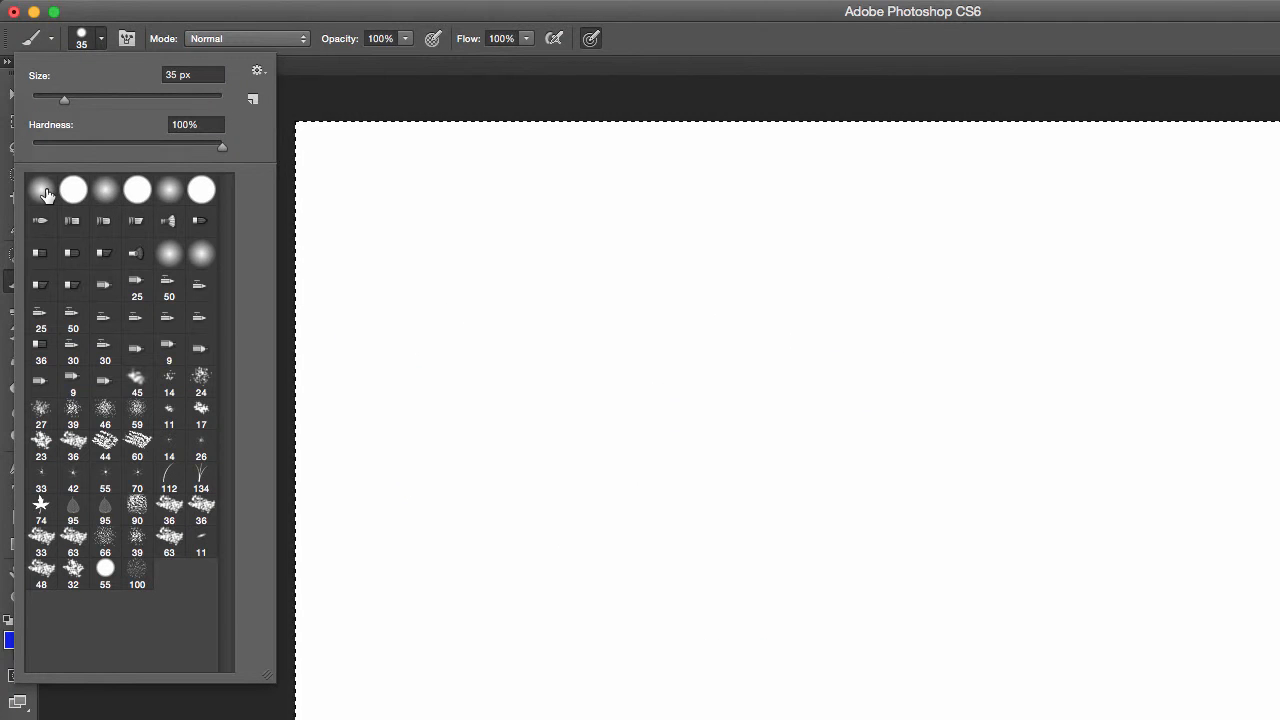
click(42, 190)
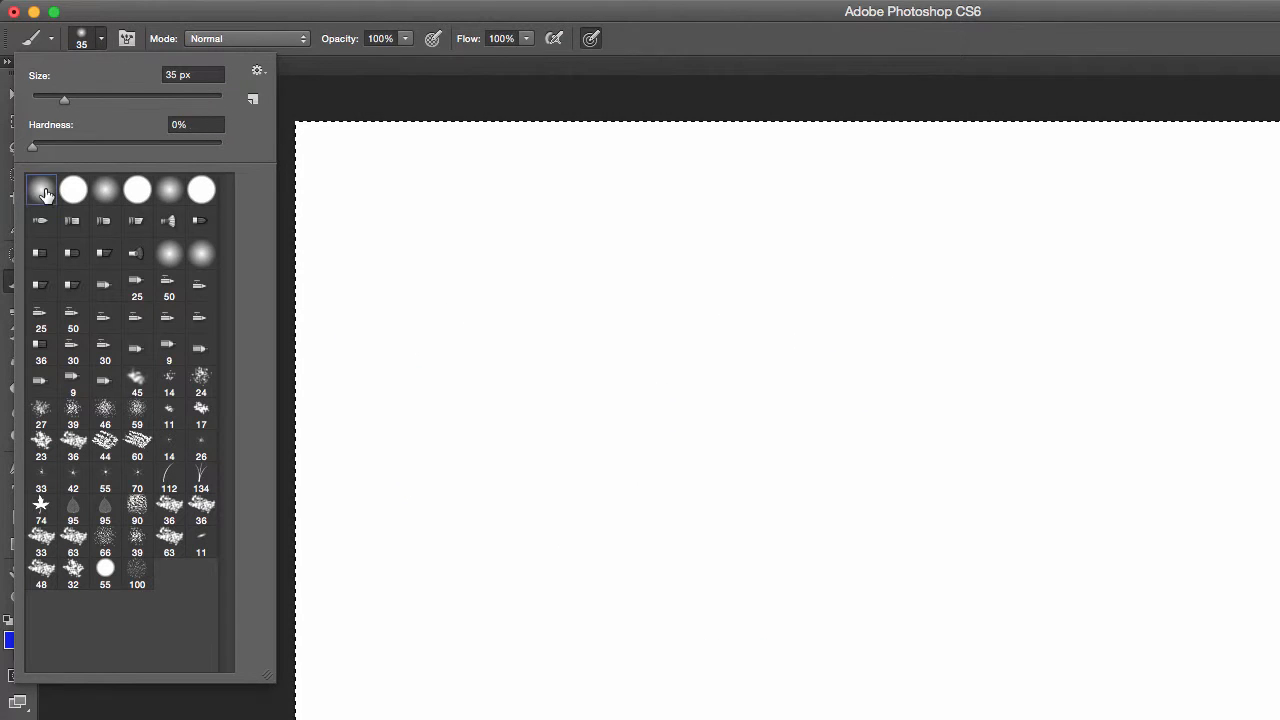
click(120, 101)
drag(147, 101, 140, 107)
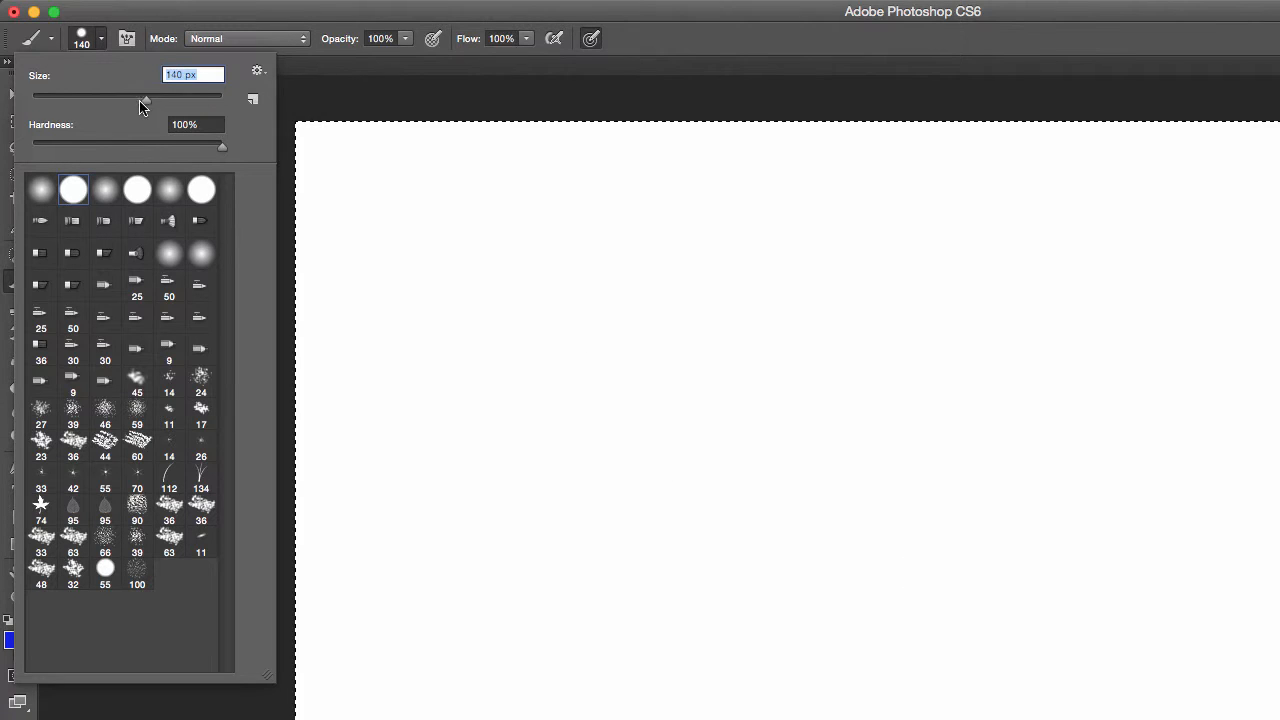
click(434, 27)
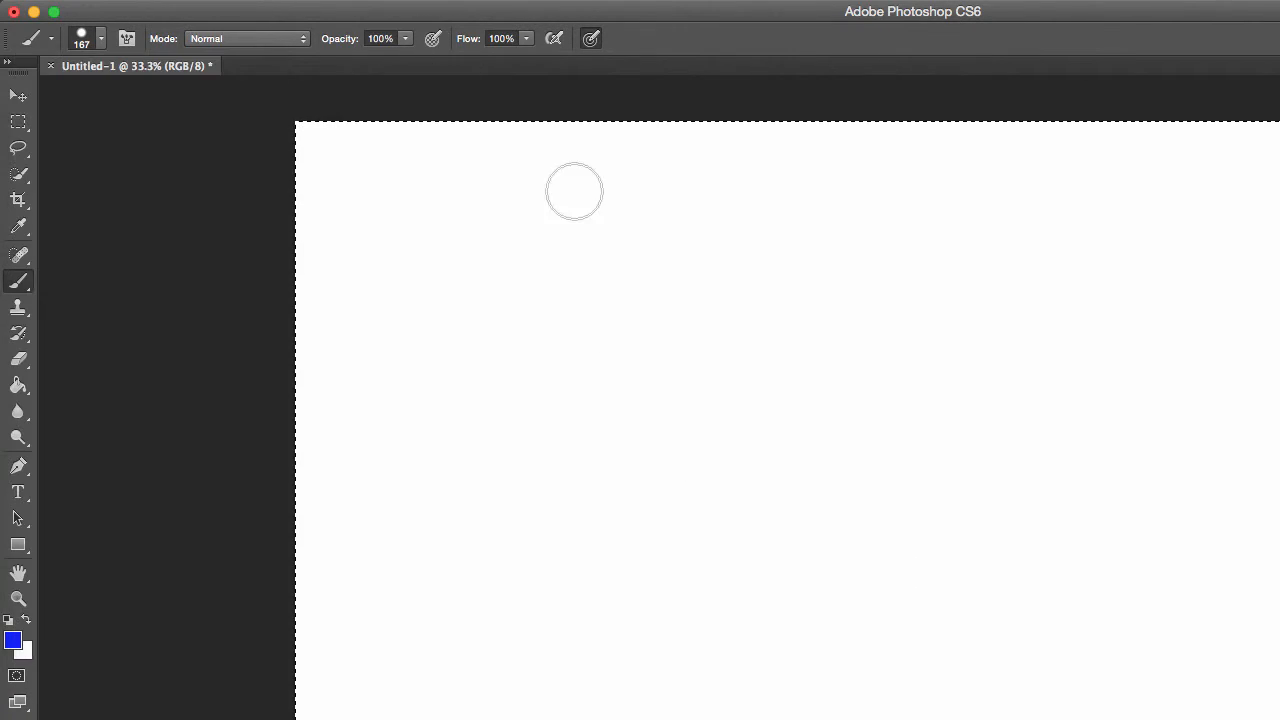
Step: Add a new layer above the background and compare the available brush blending modes, keeping Normal
click(232, 38)
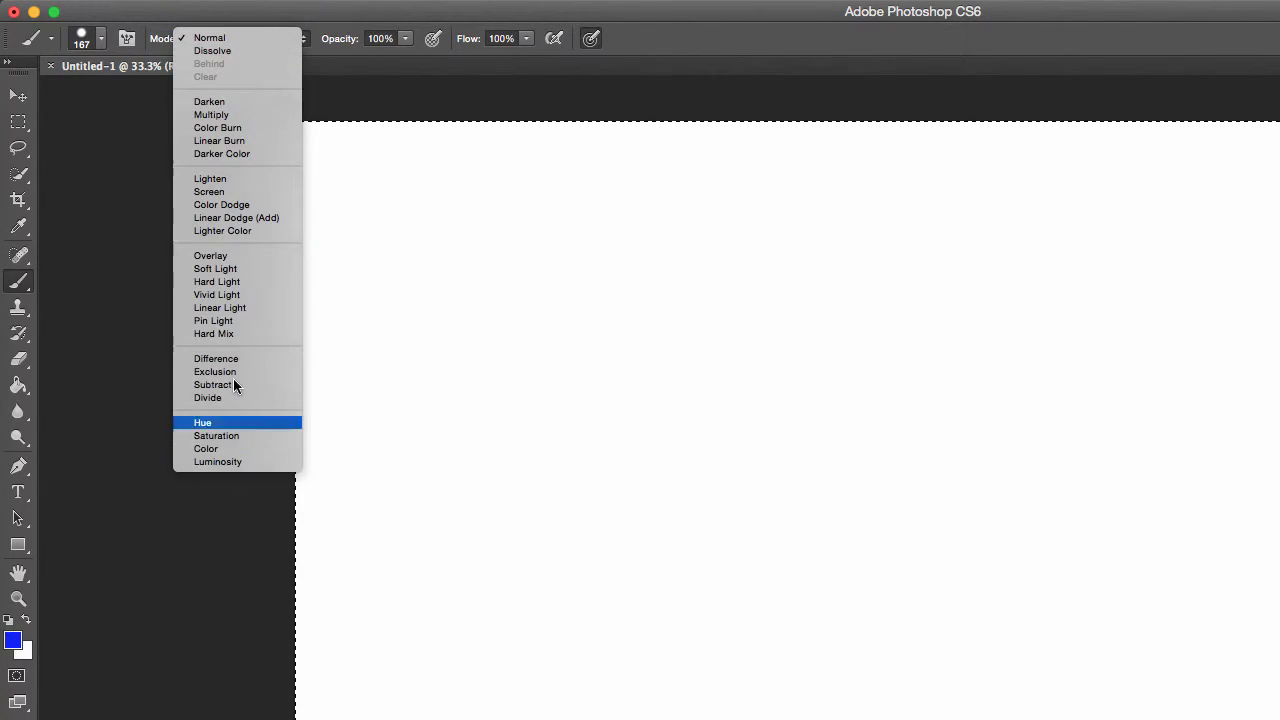
click(208, 37)
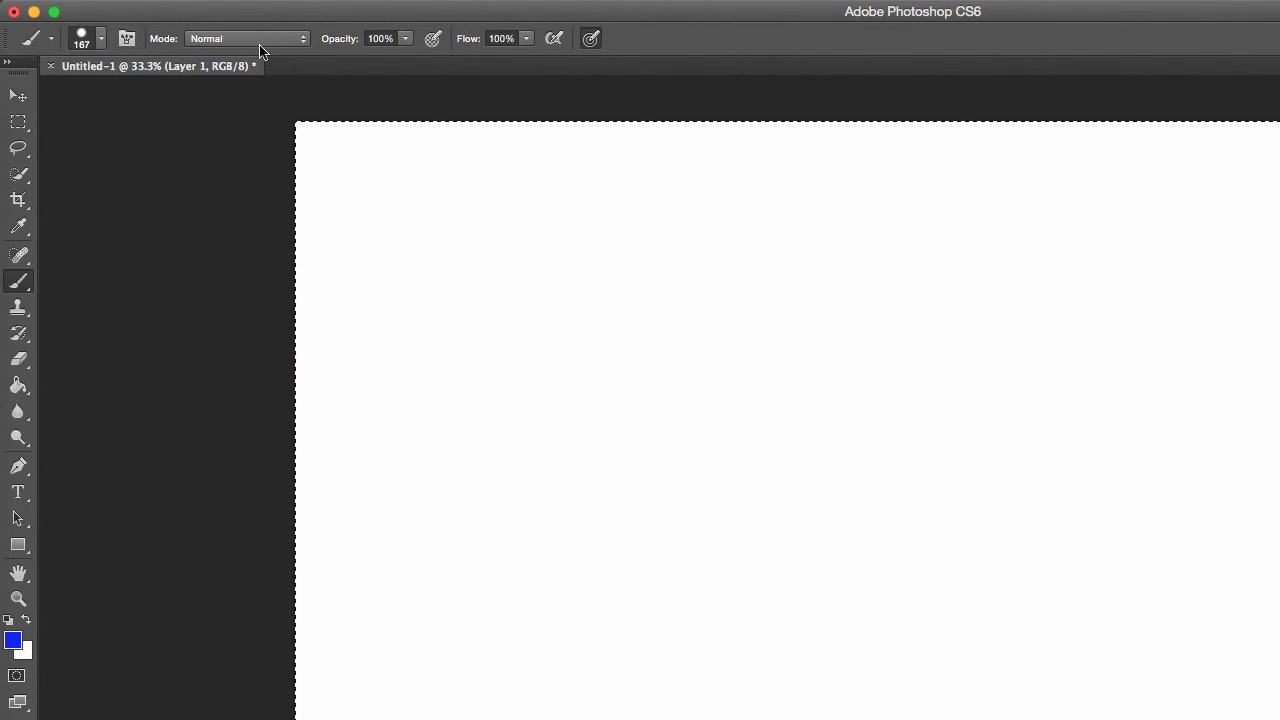
click(258, 40)
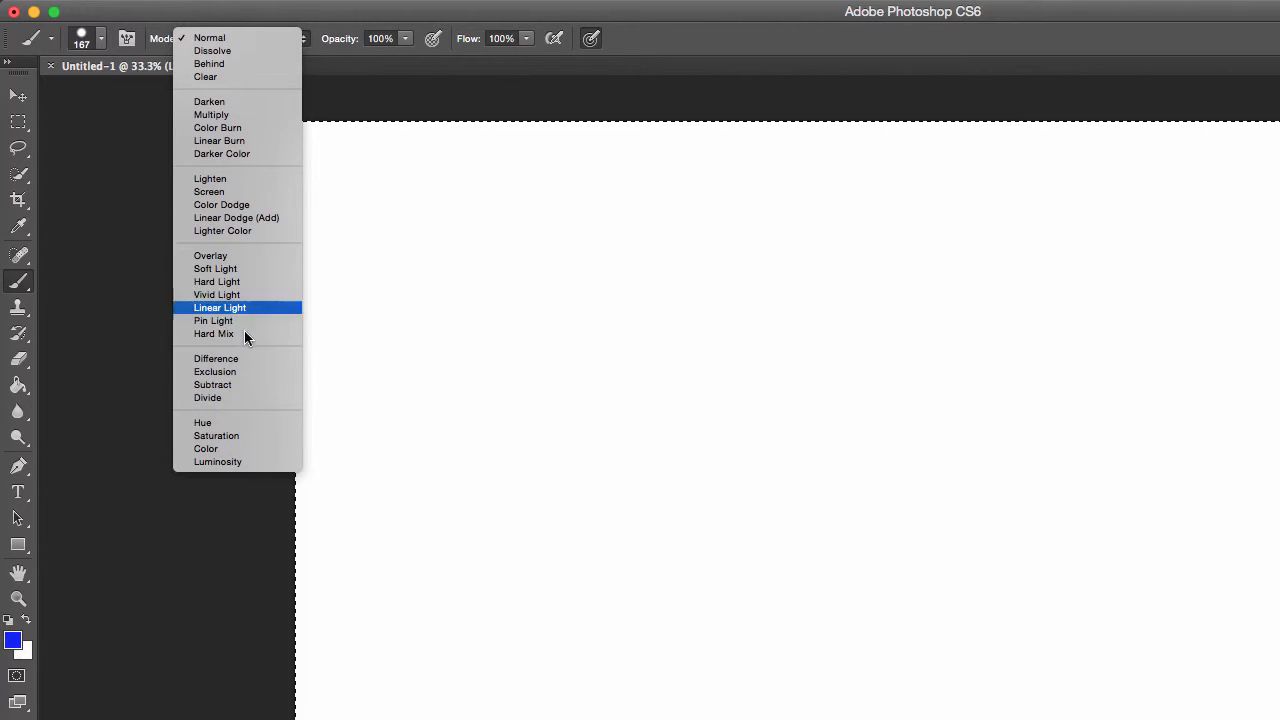
click(87, 30)
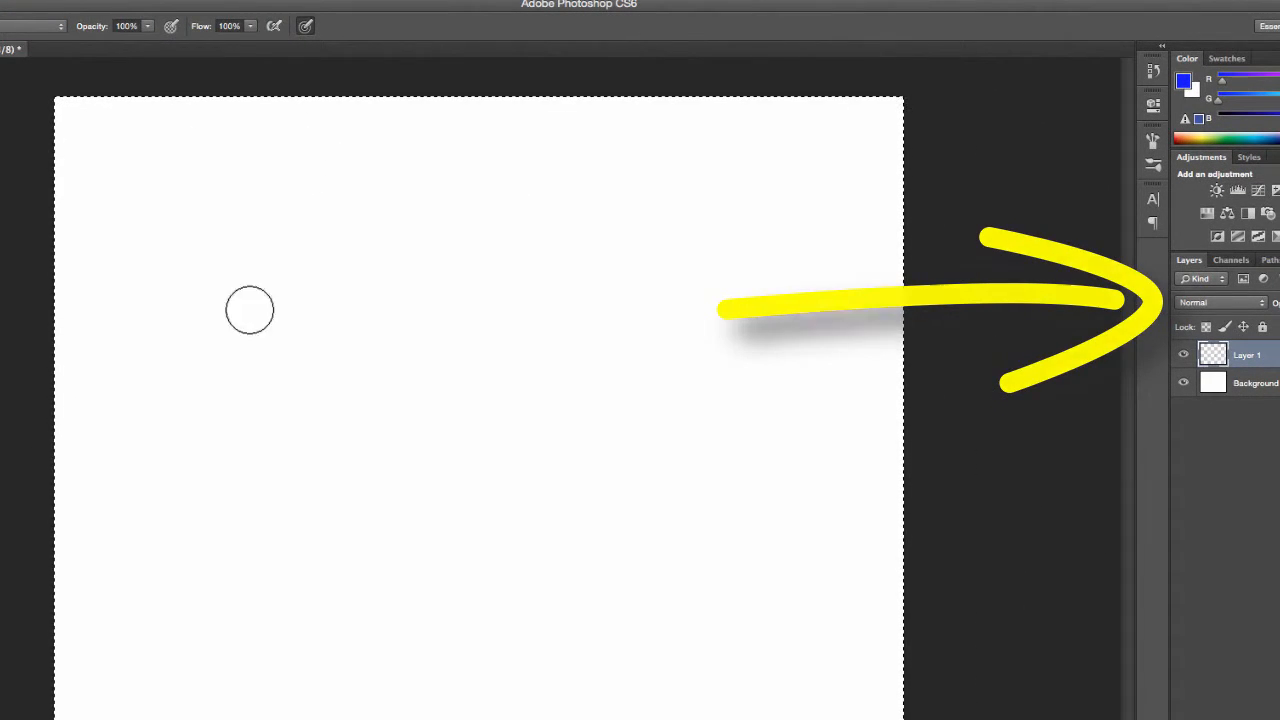
Step: Paint a blue patch on Layer 1 in Normal mode and a larger one beside it in Multiply mode
mouse_move(217, 246)
mouse_down()
mouse_move(188, 323)
mouse_move(225, 357)
mouse_up()
click(150, 26)
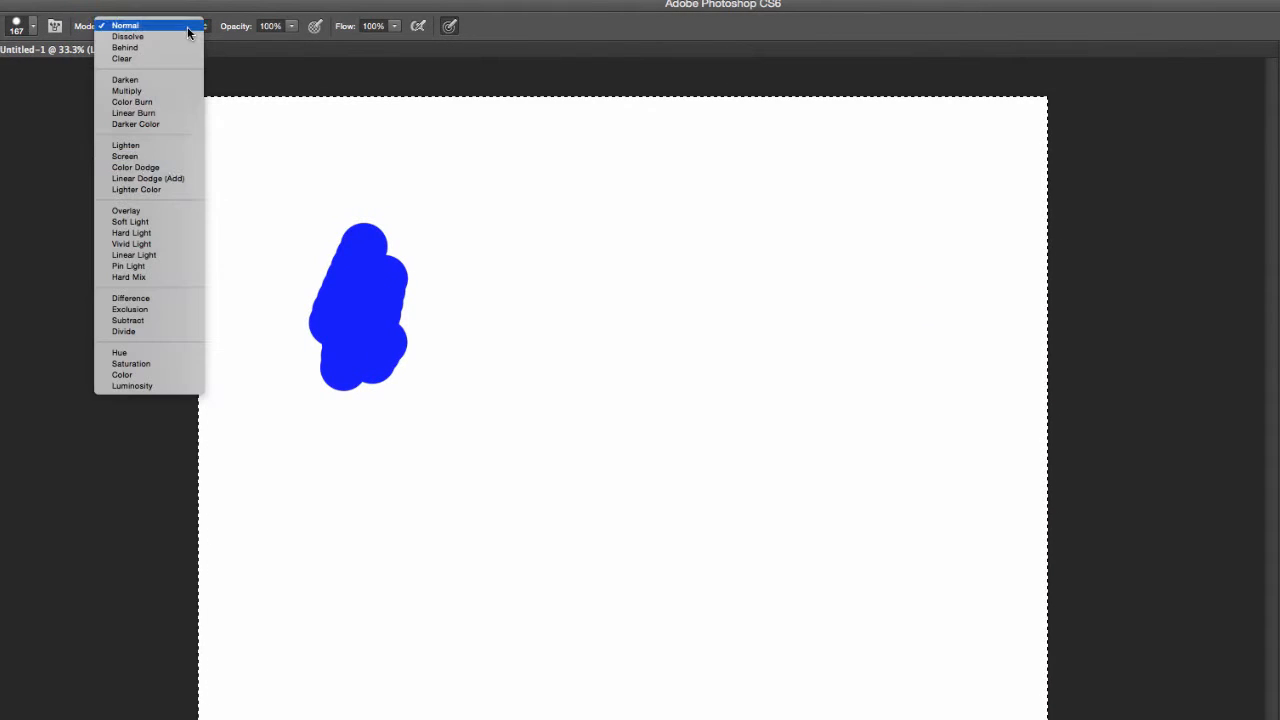
click(144, 91)
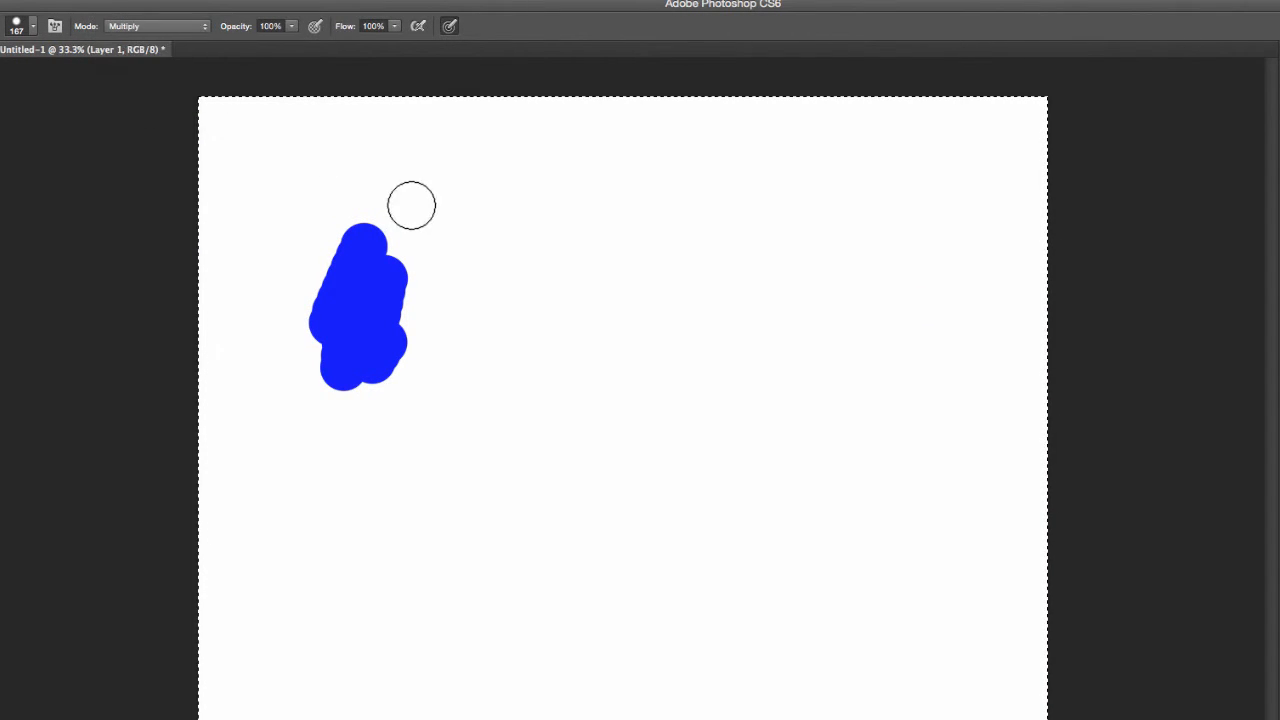
mouse_move(566, 217)
mouse_down()
mouse_move(553, 358)
mouse_move(663, 303)
mouse_up()
mouse_move(539, 288)
mouse_down()
mouse_move(607, 394)
mouse_move(610, 317)
mouse_move(589, 440)
mouse_up()
Step: Set the foreground color to red (hue 353) and paint a curved Multiply stroke over the larger blue patch's edge
click(2, 556)
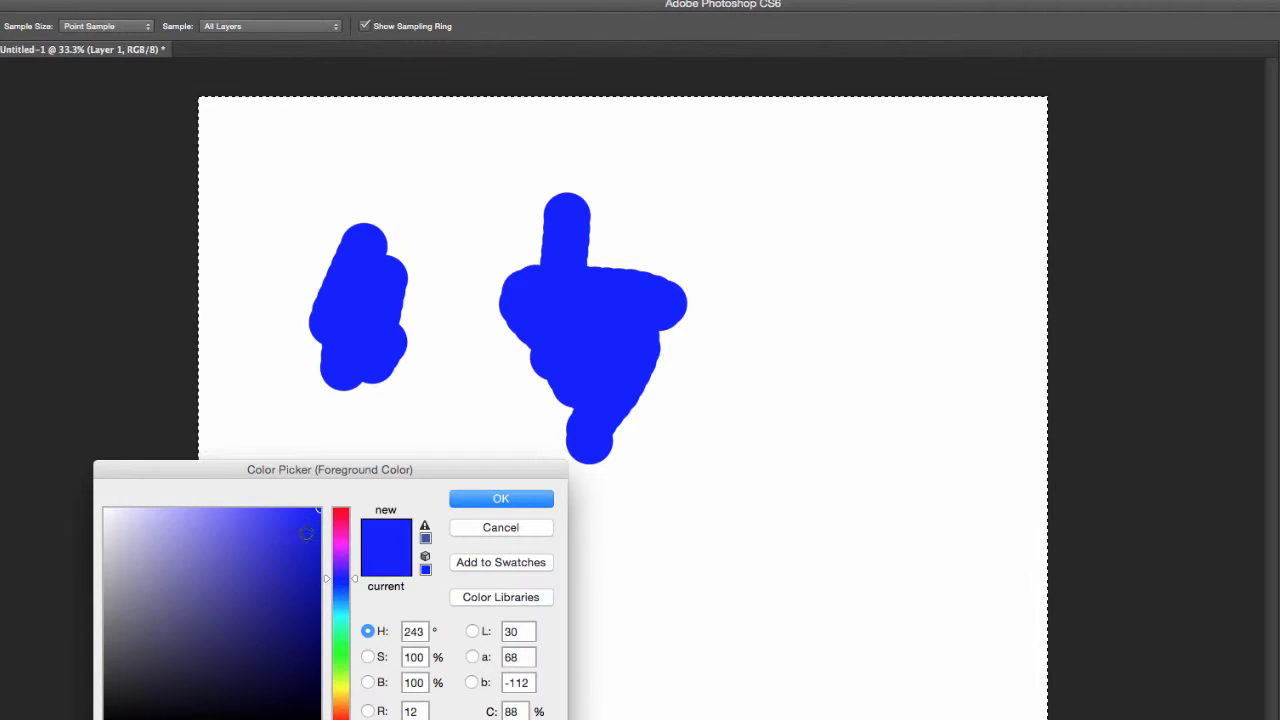
click(341, 517)
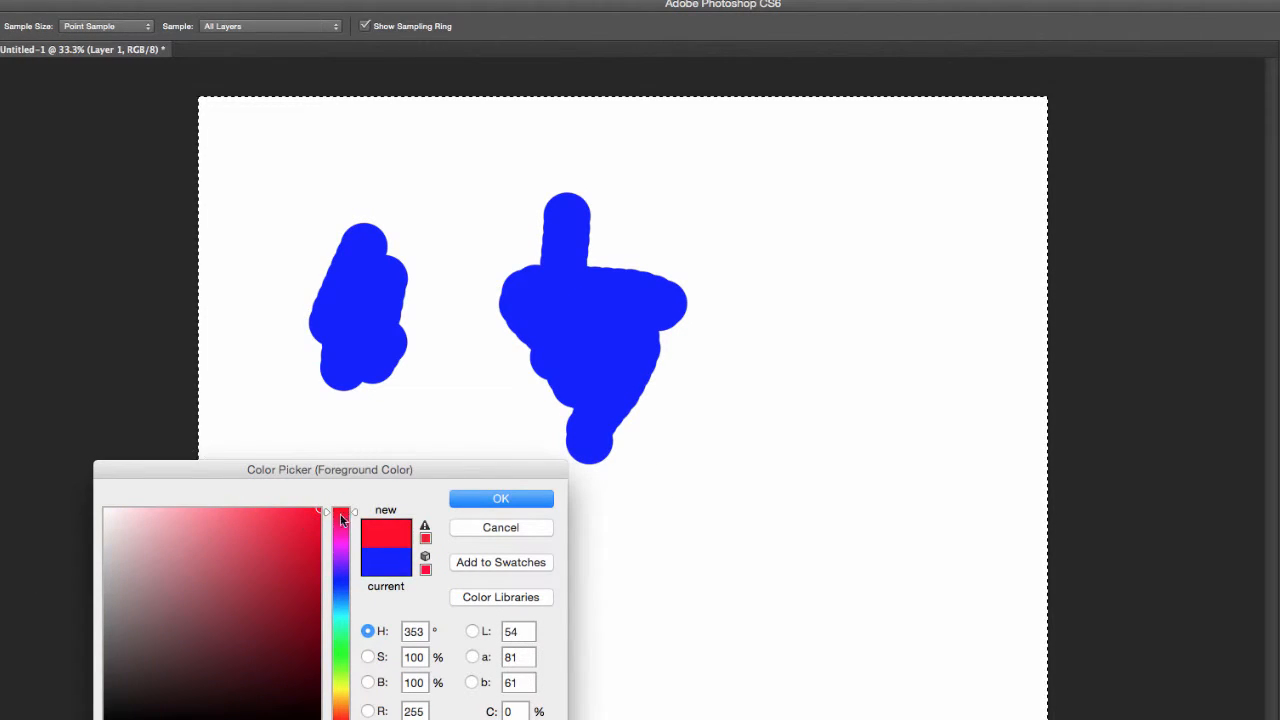
click(500, 498)
mouse_move(697, 205)
mouse_down()
mouse_move(642, 270)
mouse_move(634, 306)
mouse_move(681, 407)
mouse_move(657, 457)
mouse_up()
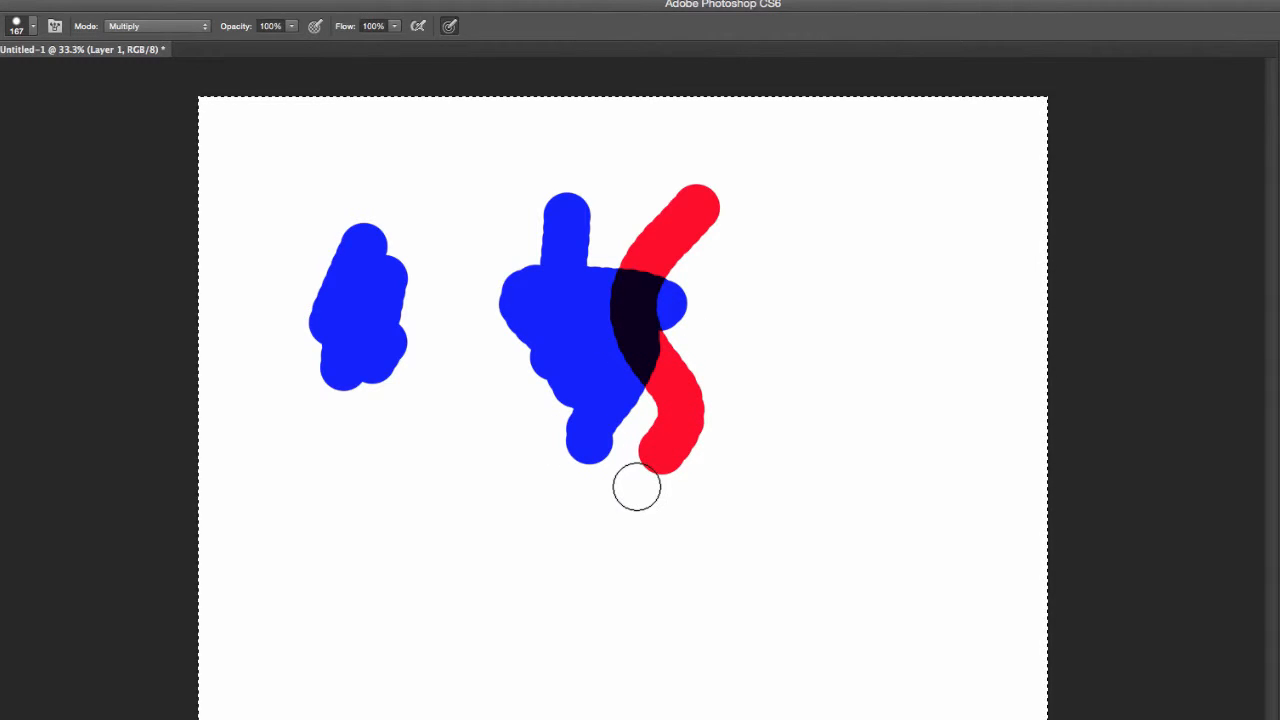
Step: Switch the brush mode to Lighten and paint a yellow diagonal stroke across the red stroke and larger blue patch
click(150, 26)
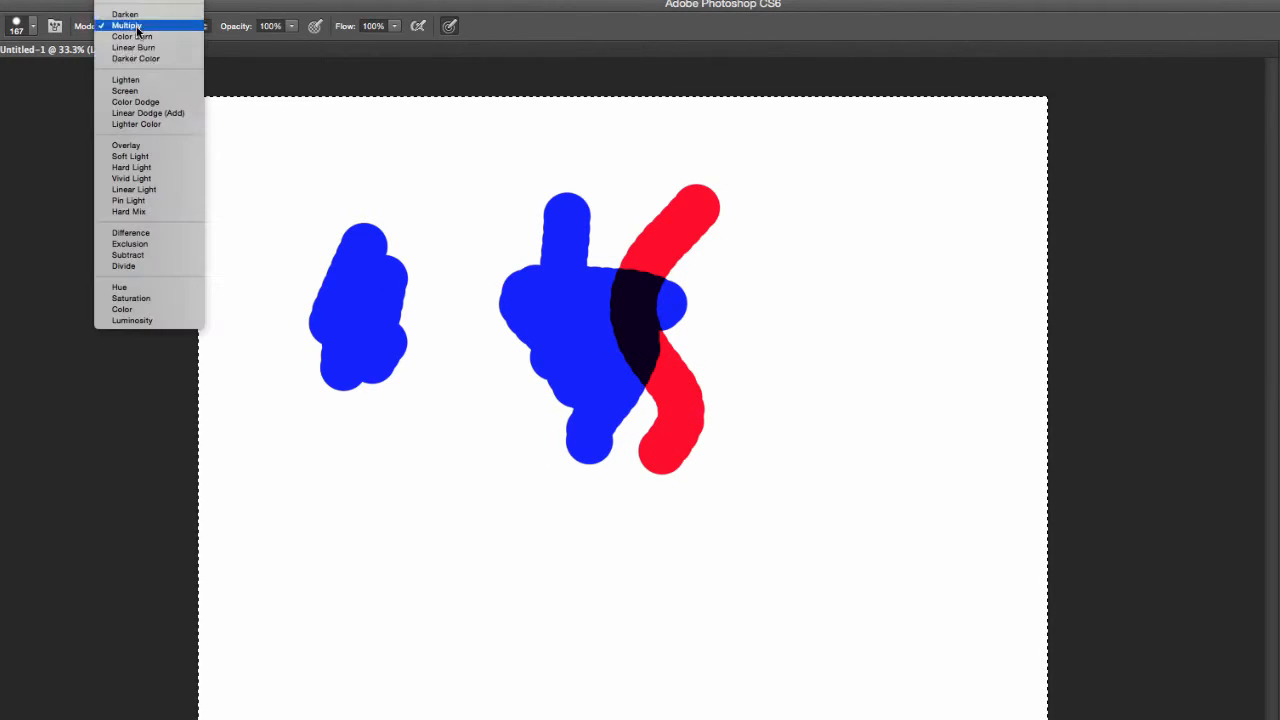
click(126, 77)
click(2, 570)
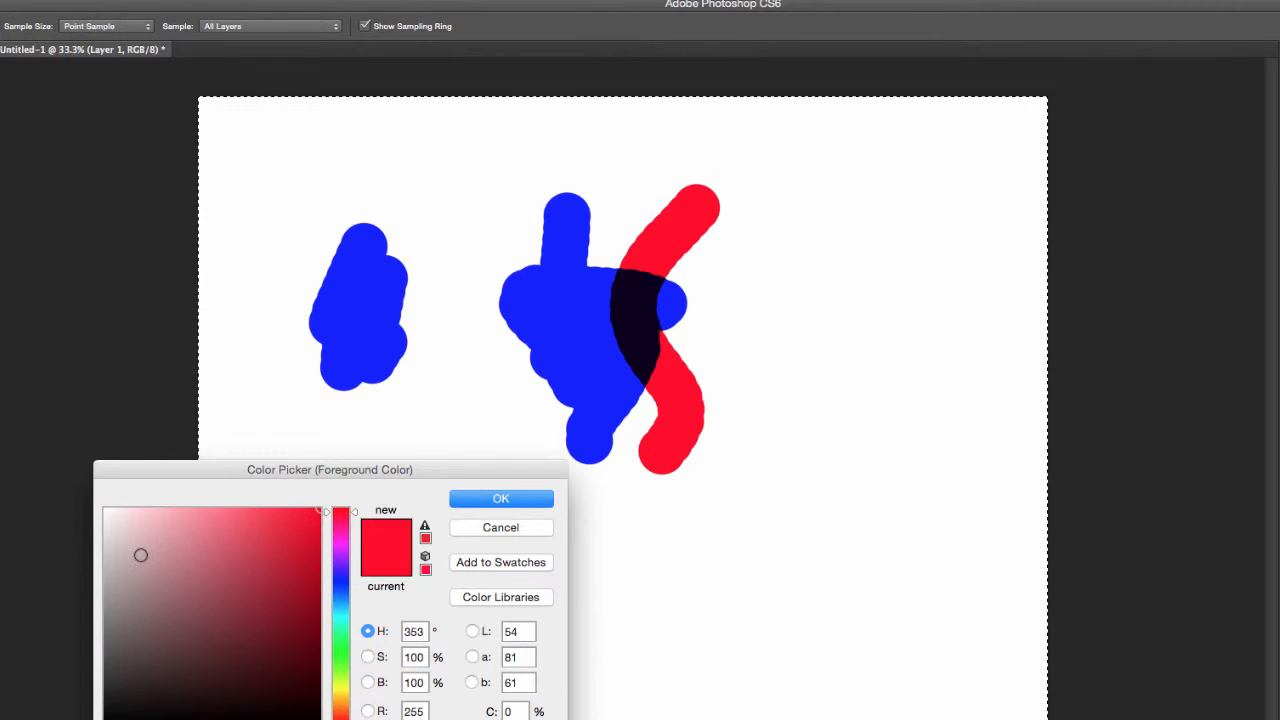
drag(141, 554, 322, 508)
click(343, 695)
click(495, 499)
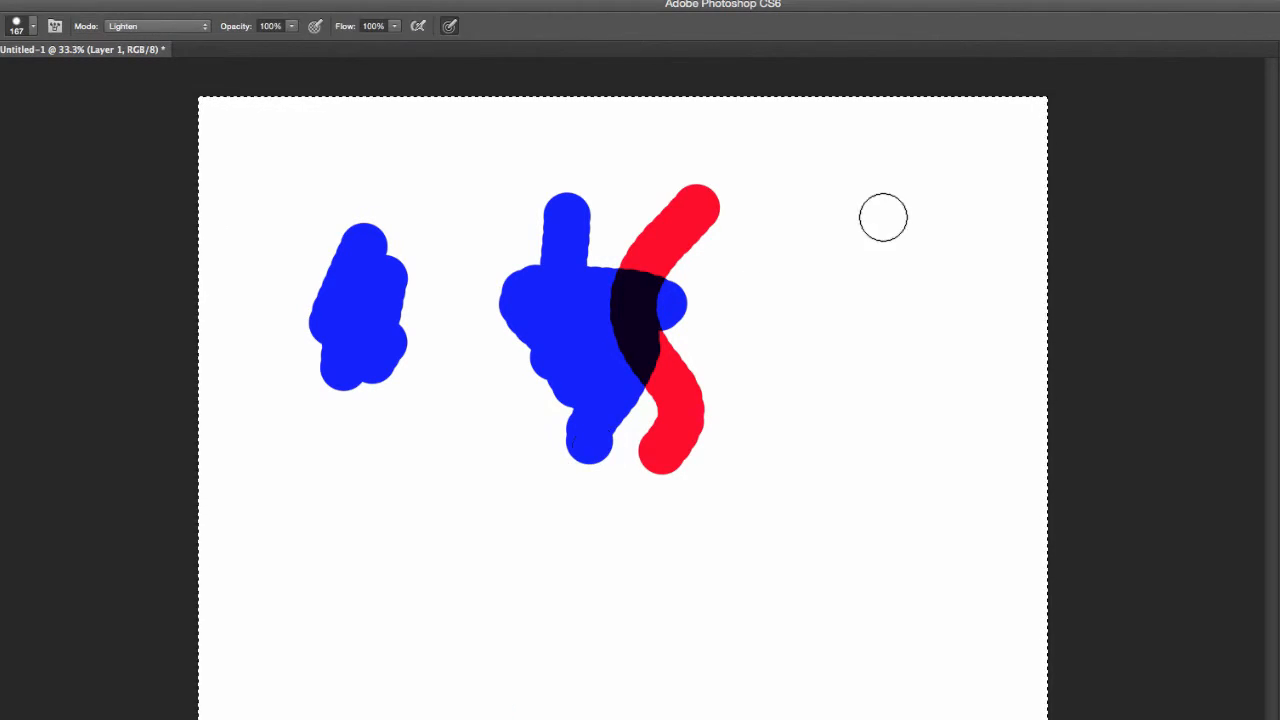
mouse_move(813, 284)
mouse_down()
mouse_move(609, 339)
mouse_move(437, 407)
mouse_up()
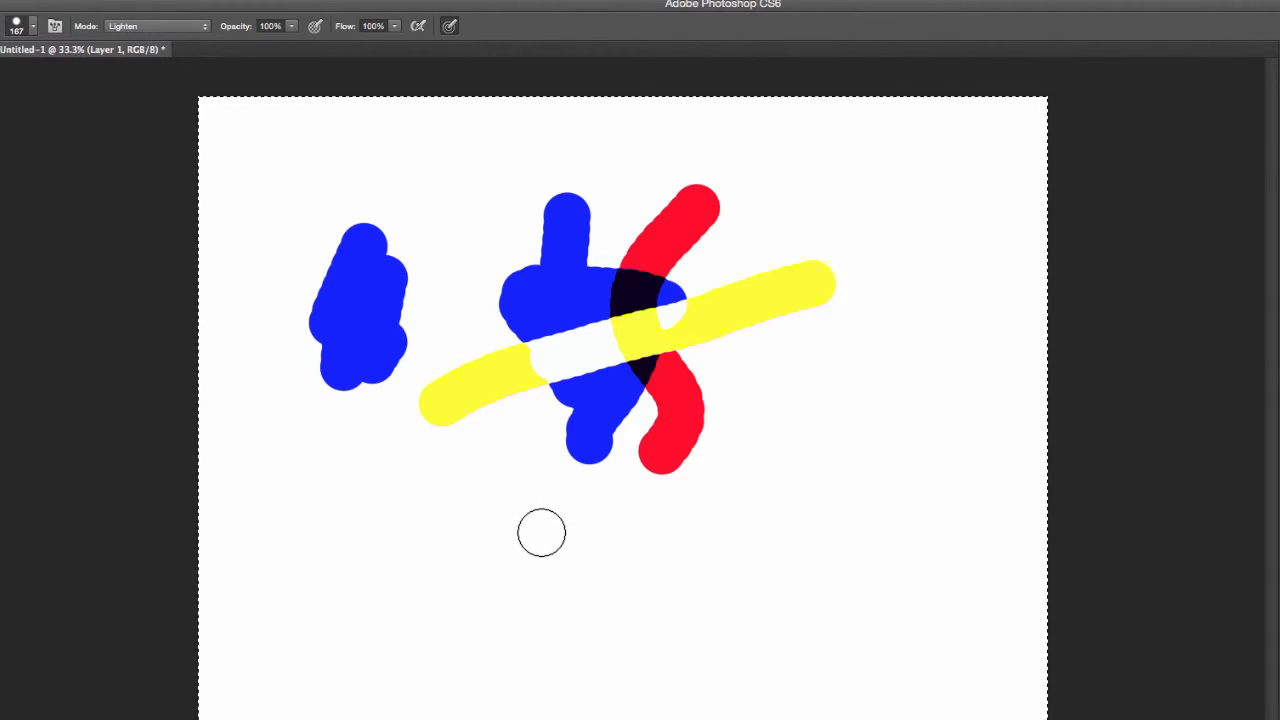
Step: Return the brush mode to Normal and delete all the strokes on Layer 1
click(192, 26)
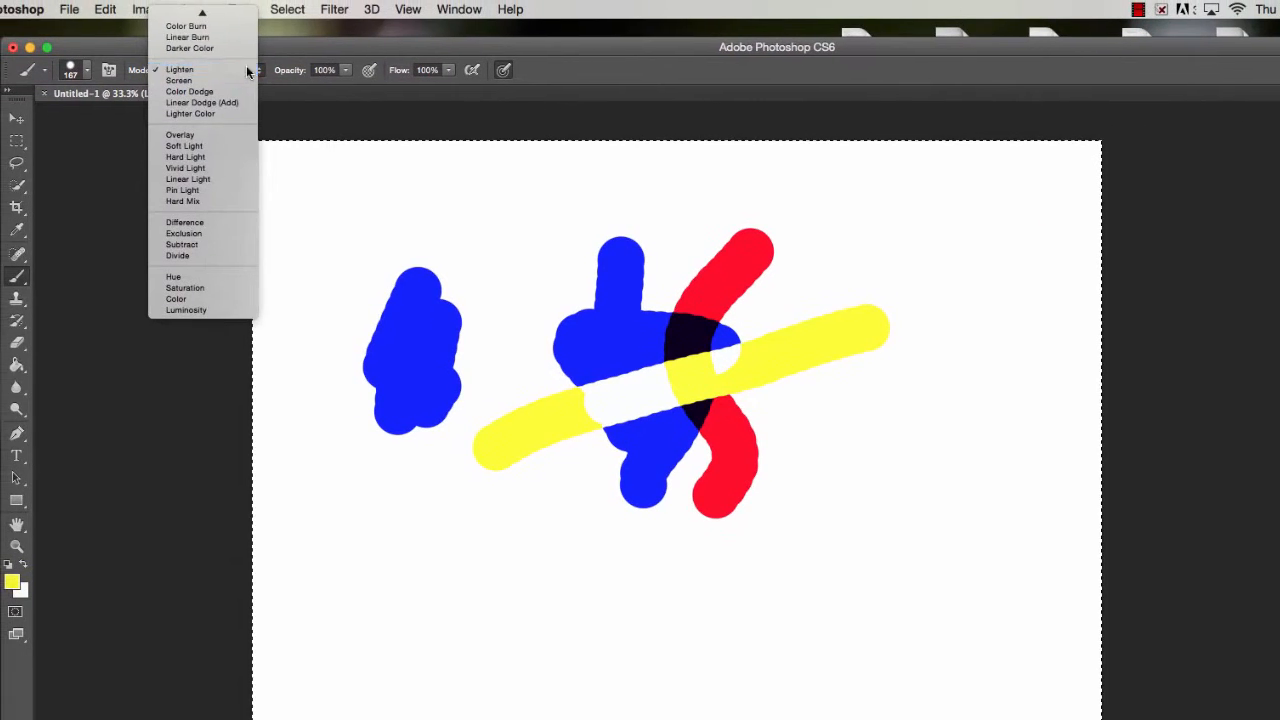
click(246, 68)
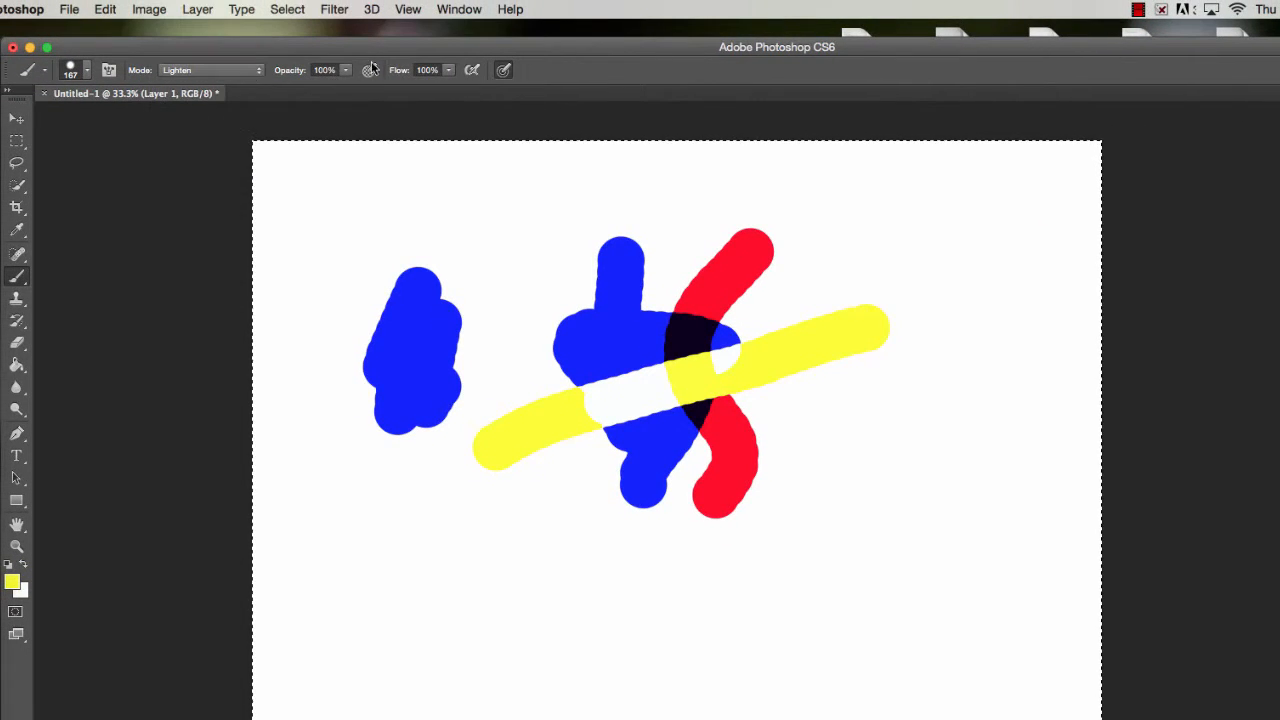
click(241, 68)
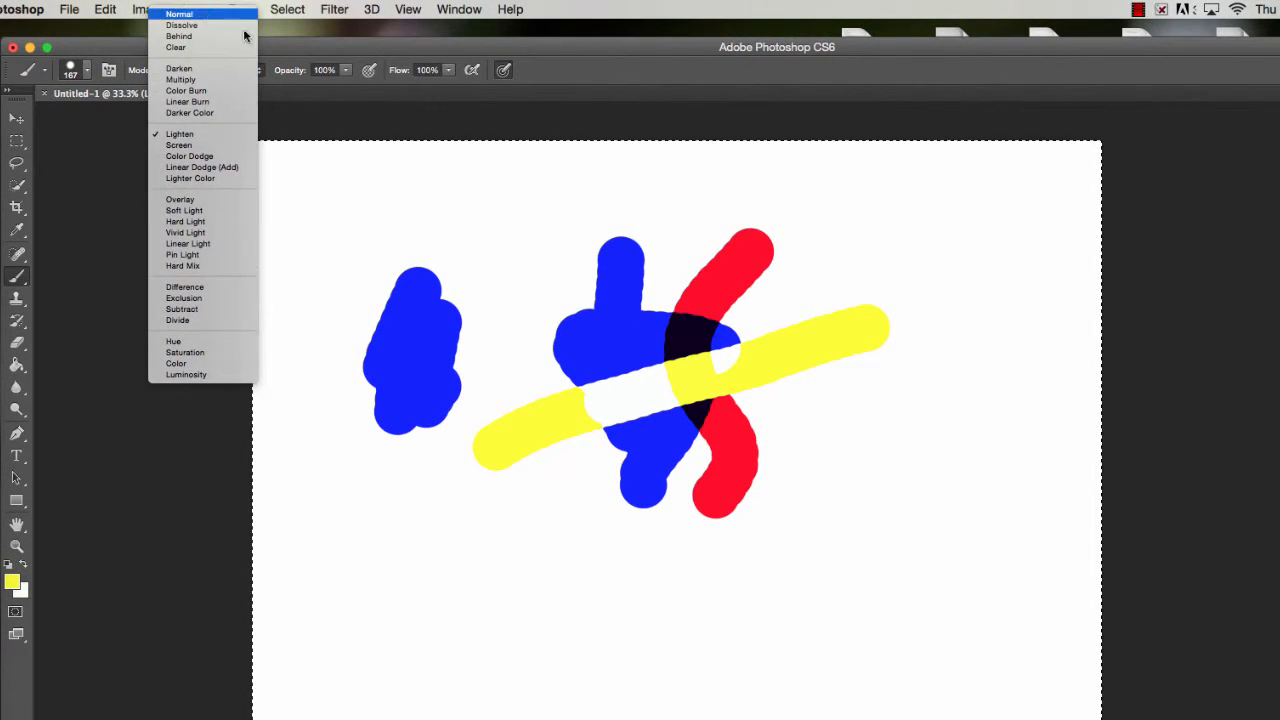
click(205, 14)
click(348, 70)
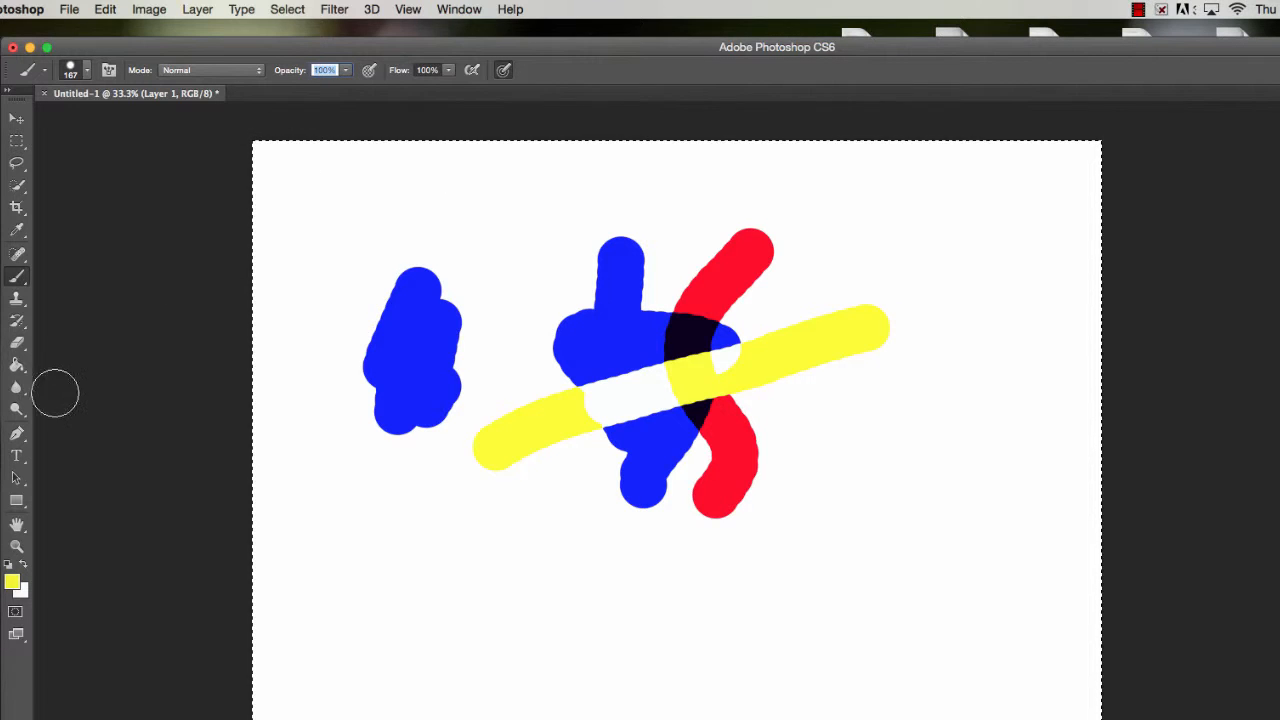
key(v)
key(Delete)
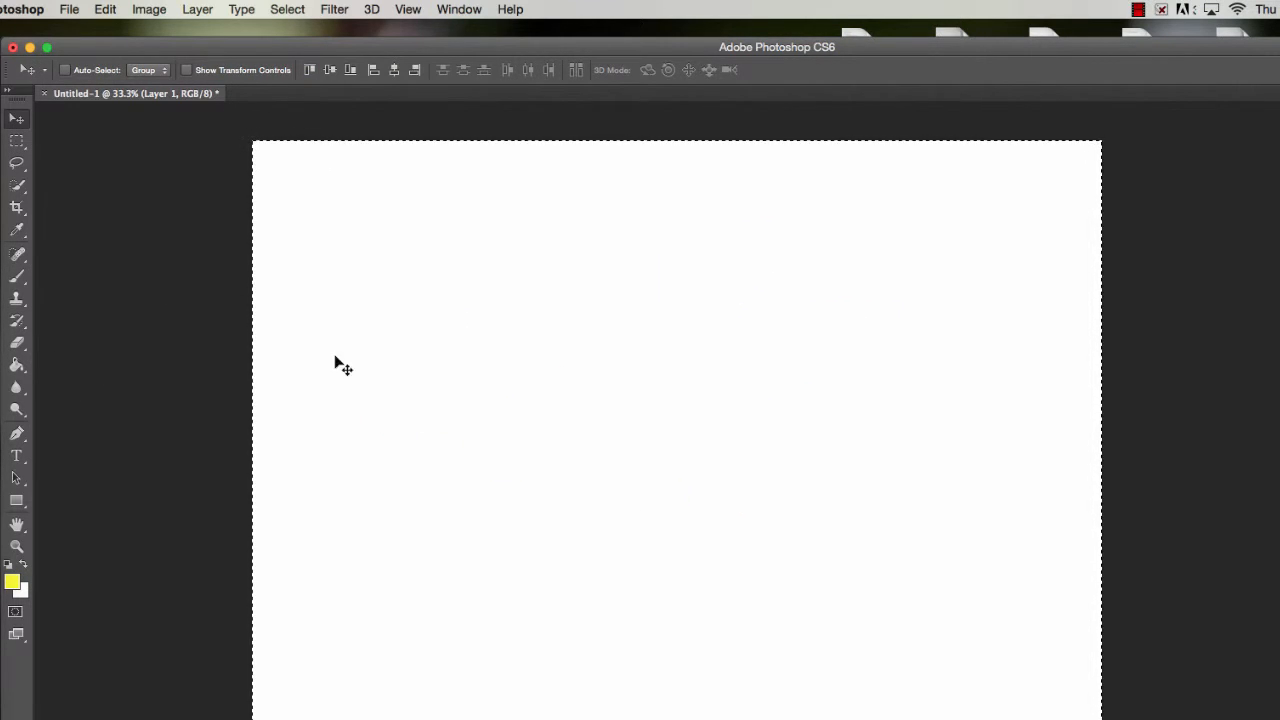
Step: Reactivate the Brush tool and set the foreground color to blue with hue 243
click(14, 274)
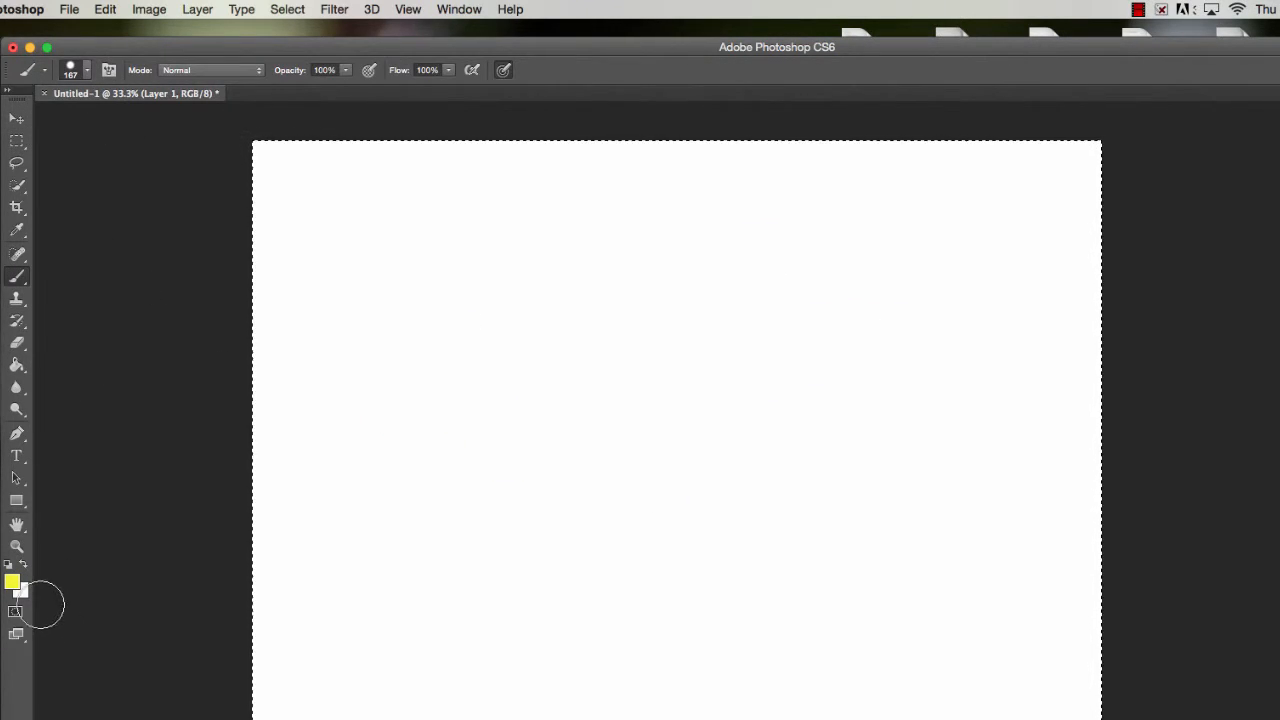
click(13, 579)
click(399, 627)
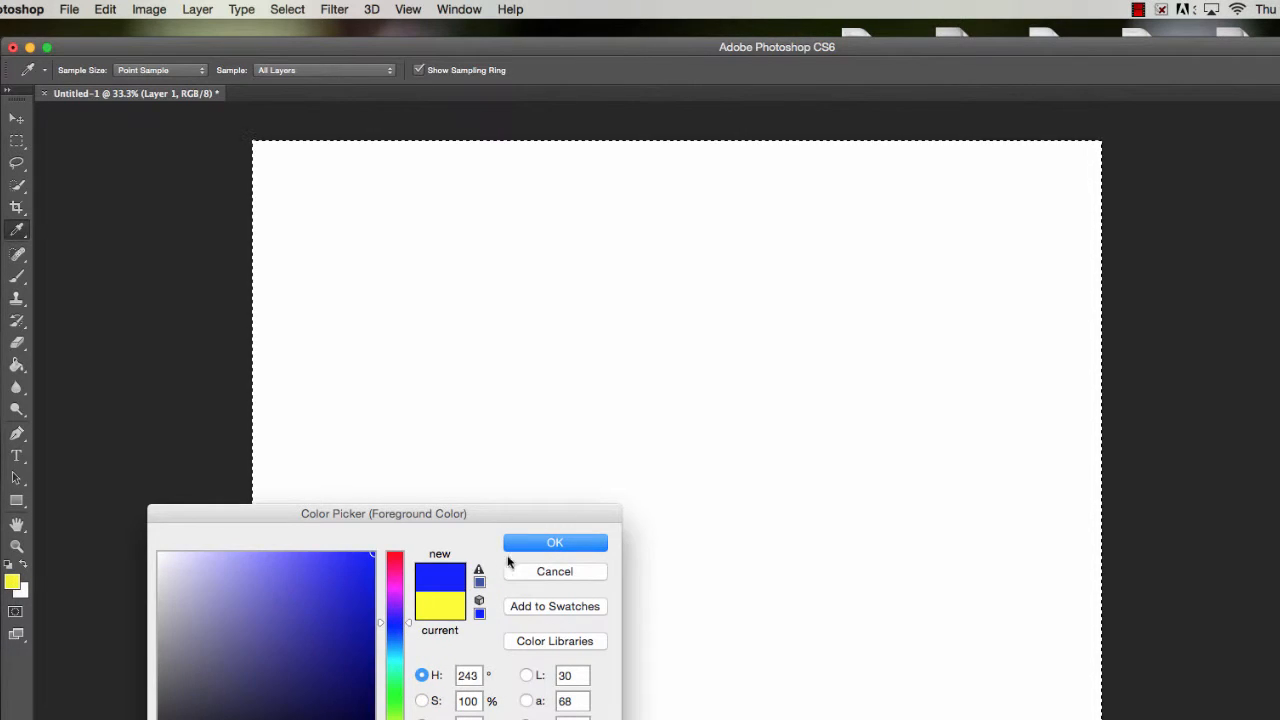
click(512, 546)
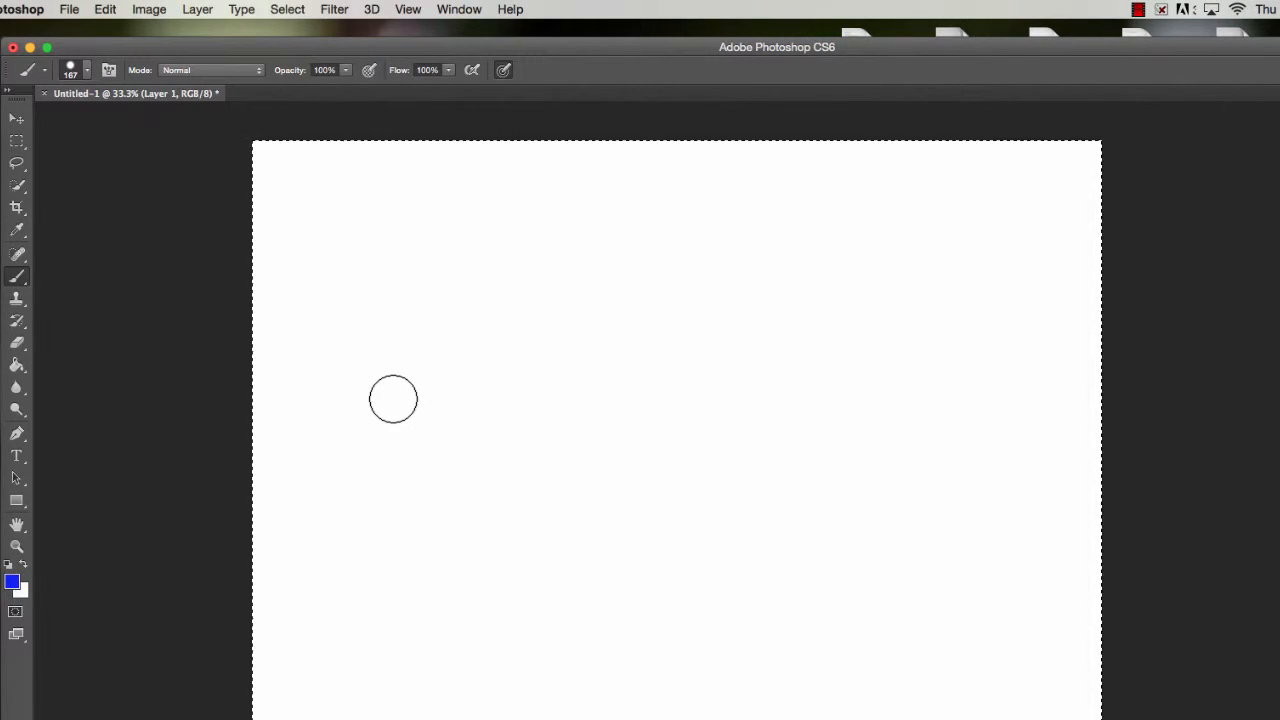
Step: Enlarge the brush to 600 px and paint one solid blue dab in the canvas's upper-left area
key(bracketright)
key(bracketright)
key(bracketright)
key(bracketright)
key(bracketright)
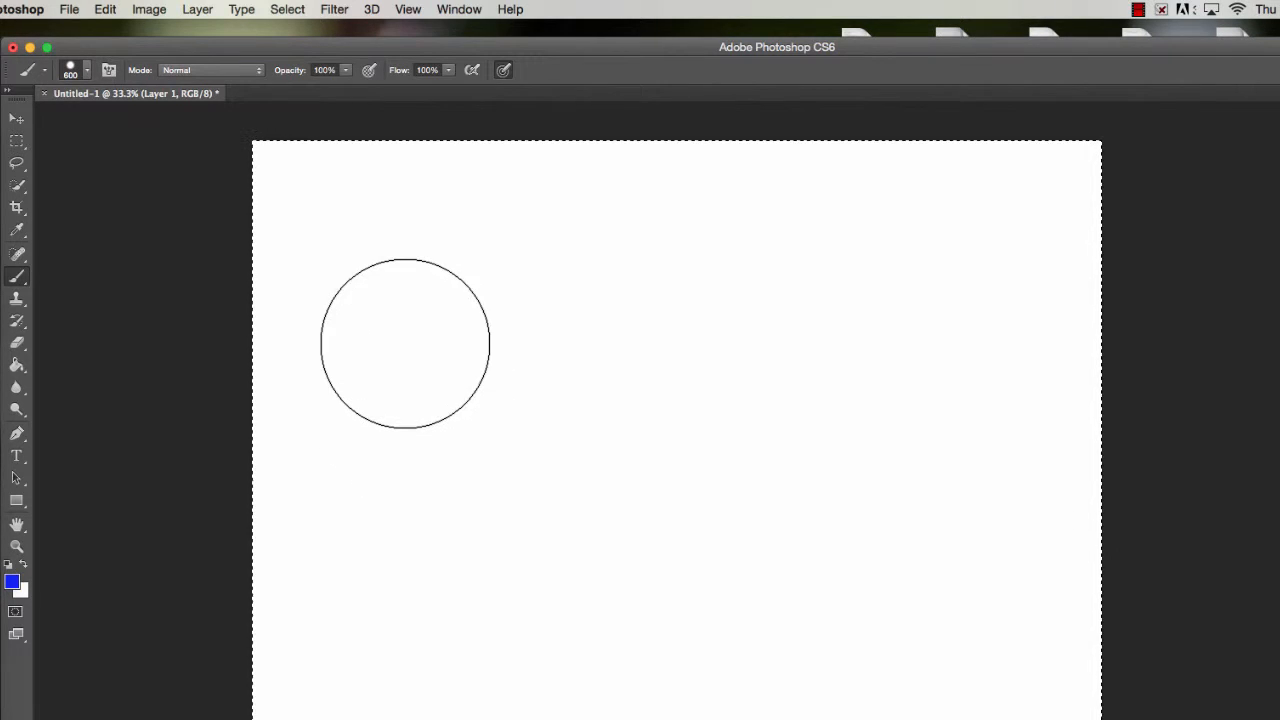
click(402, 333)
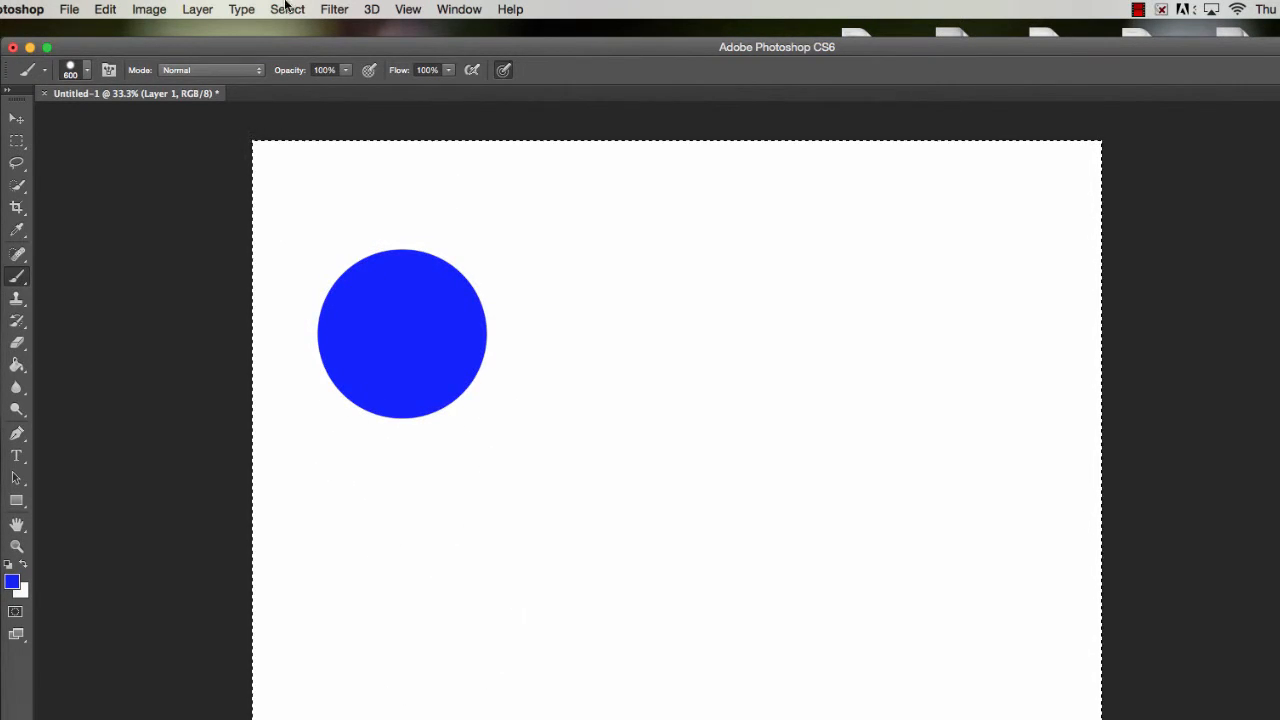
Step: Set the brush opacity to 50% and paint two partly overlapping blue dabs beside the solid one
click(344, 71)
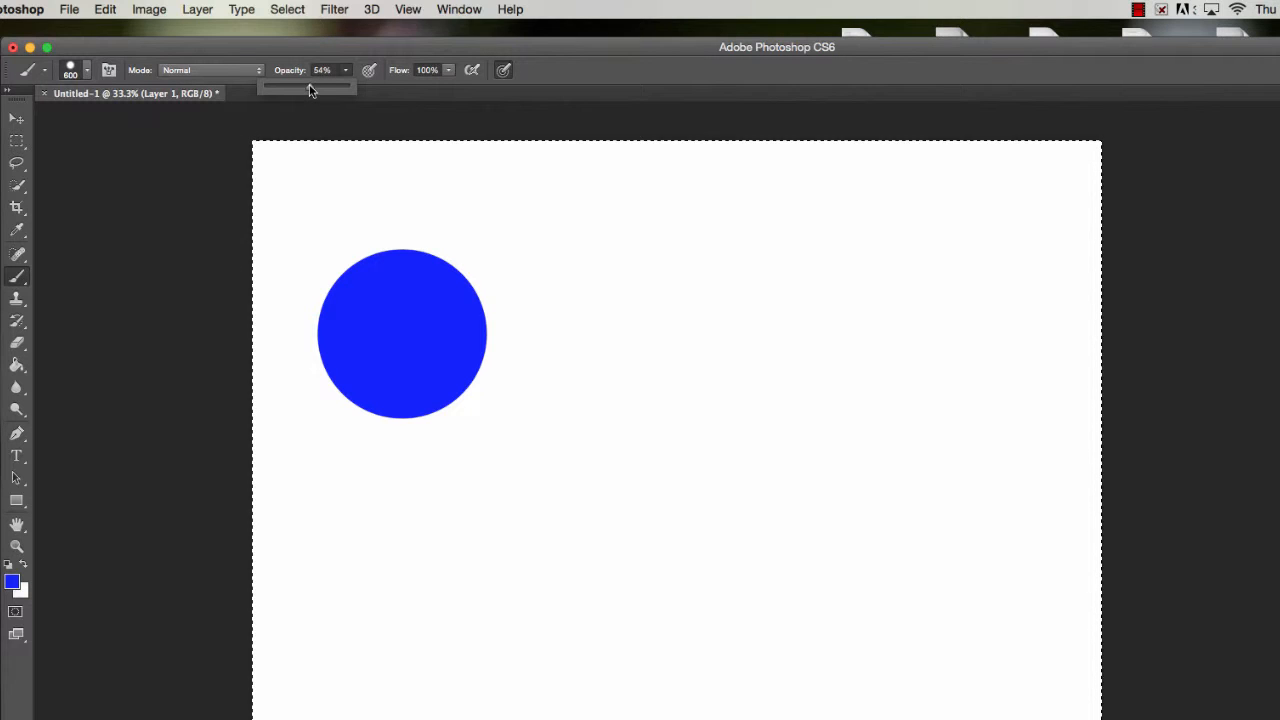
click(621, 337)
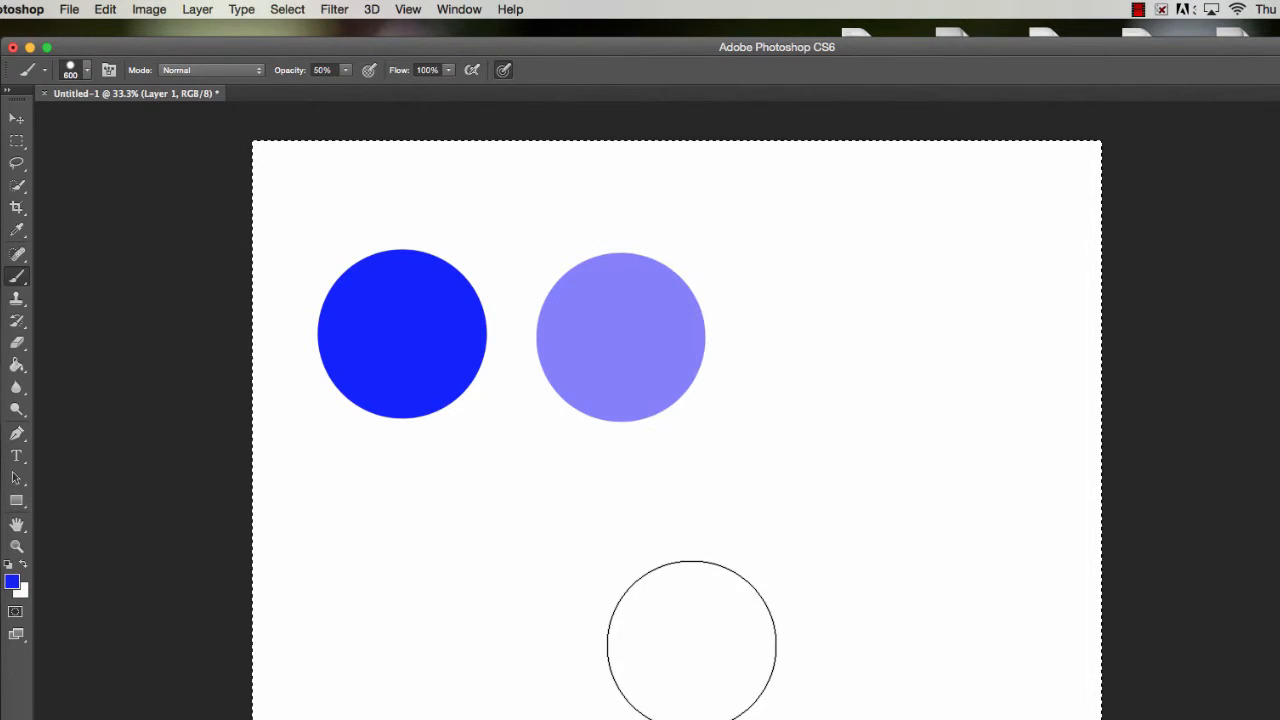
click(588, 396)
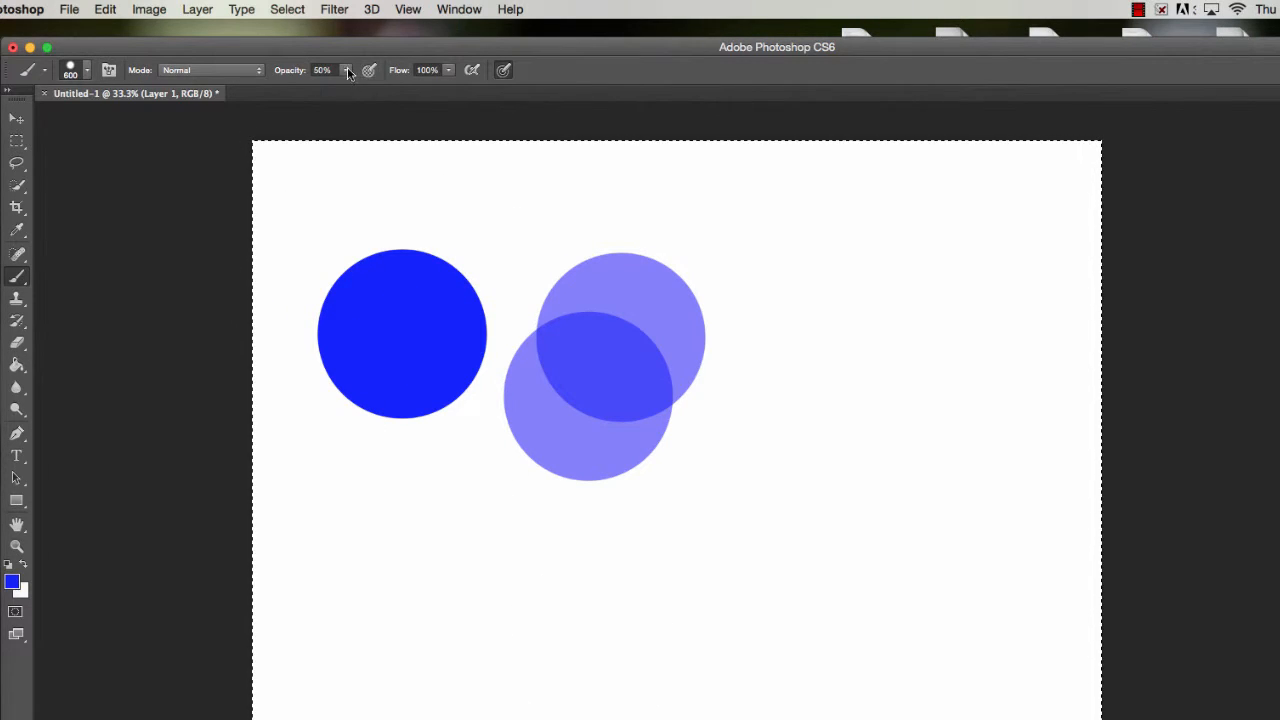
Step: Set the brush opacity to 100% and flow to 50%, and paint two partly overlapping blue dabs right of the existing ones
click(450, 71)
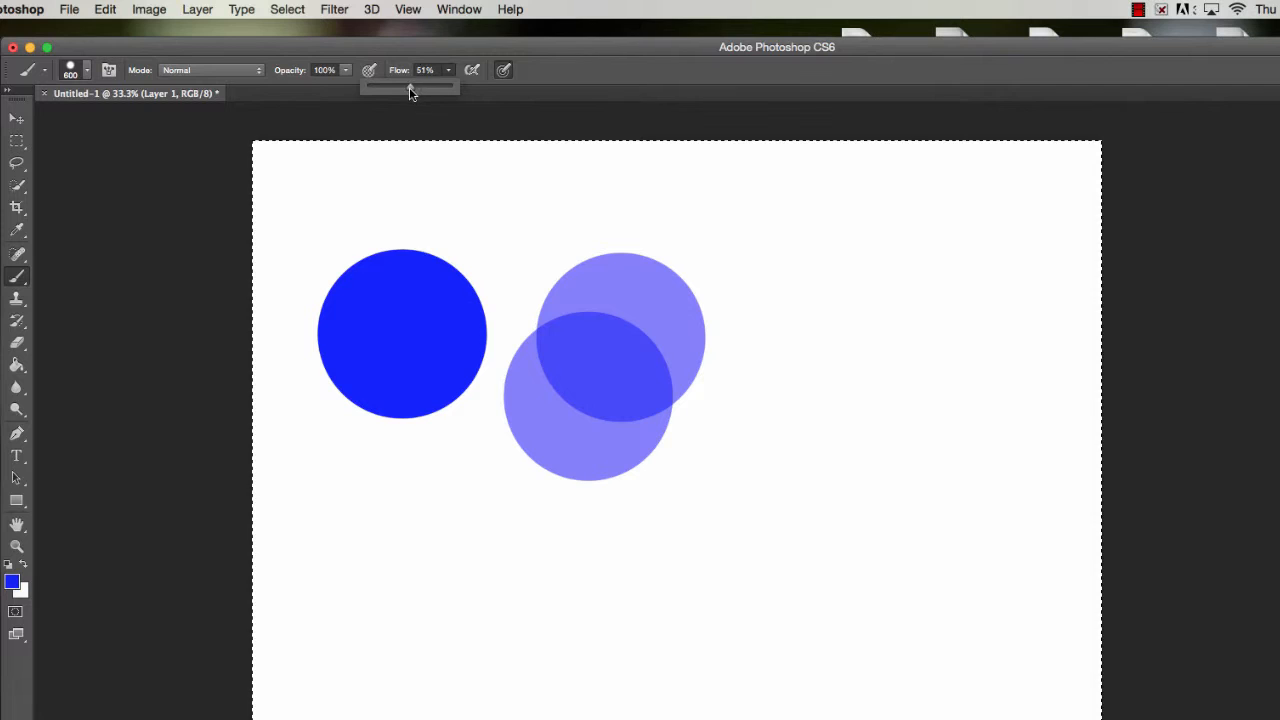
click(843, 331)
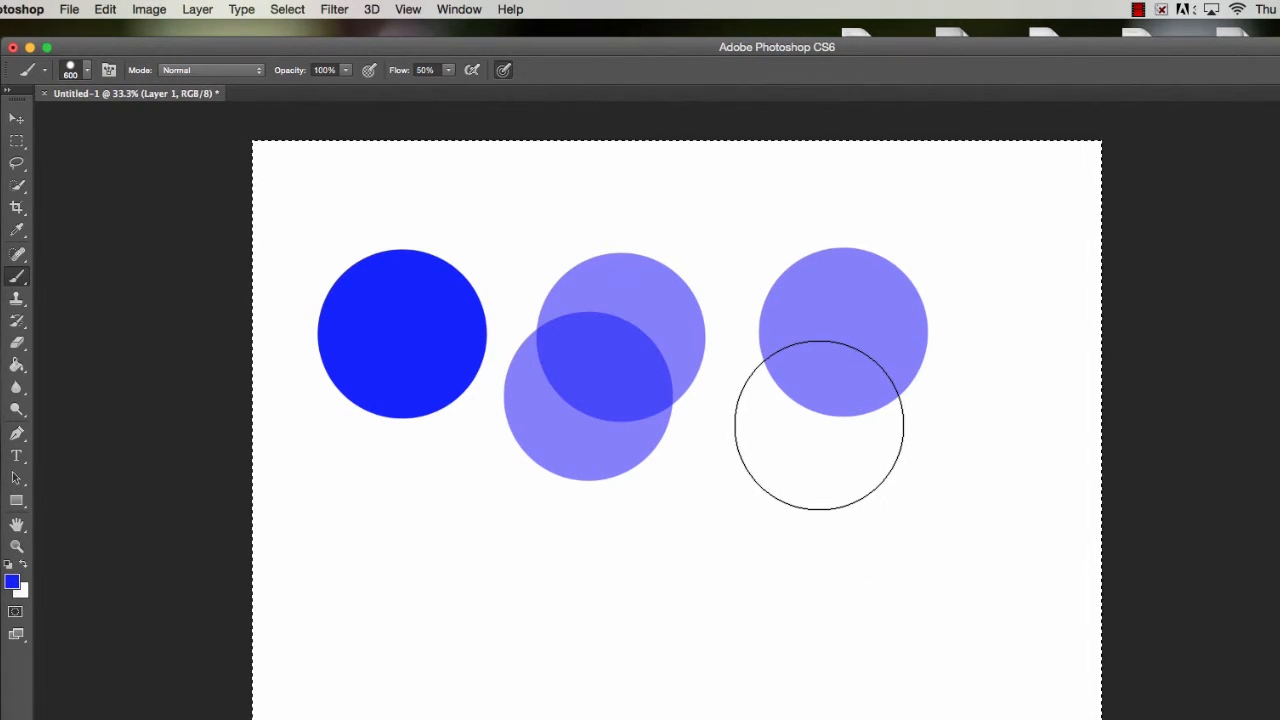
click(819, 425)
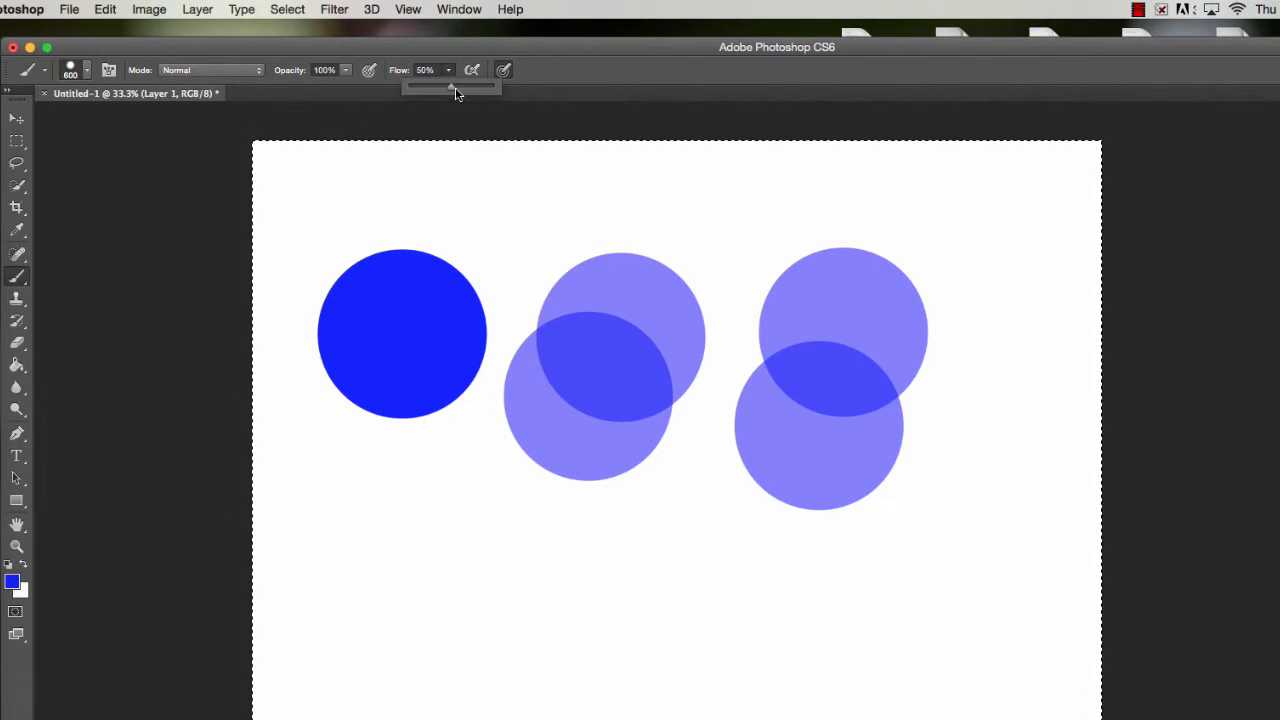
Step: Choose a hard round tip at 167 px and paint a long looping stroke across the canvas's lower area at 50% flow
click(86, 70)
drag(138, 119, 93, 118)
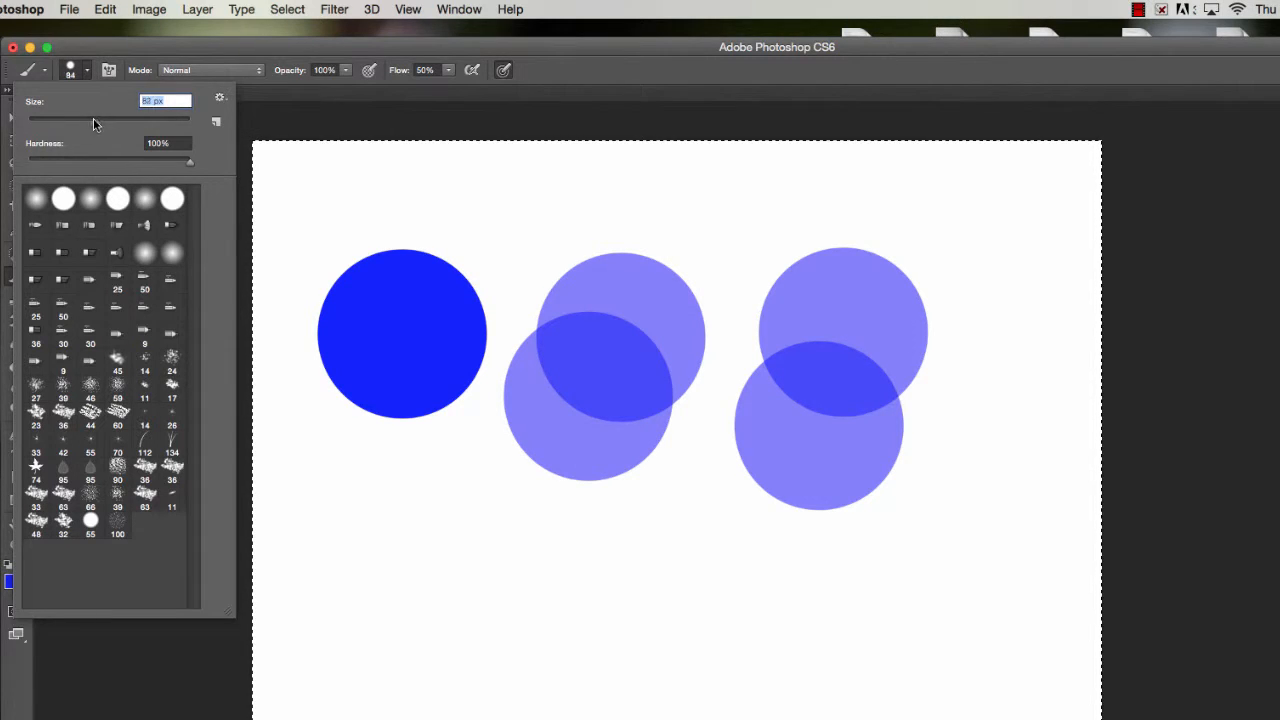
click(38, 198)
click(63, 198)
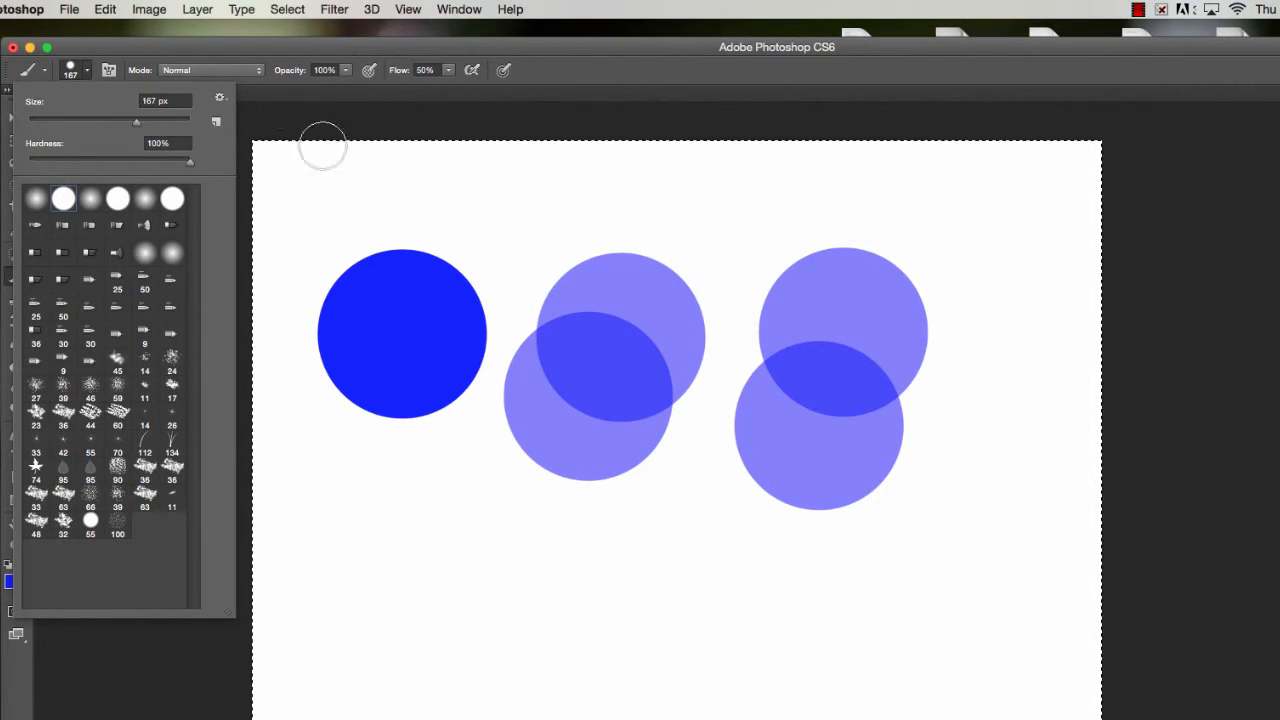
click(556, 50)
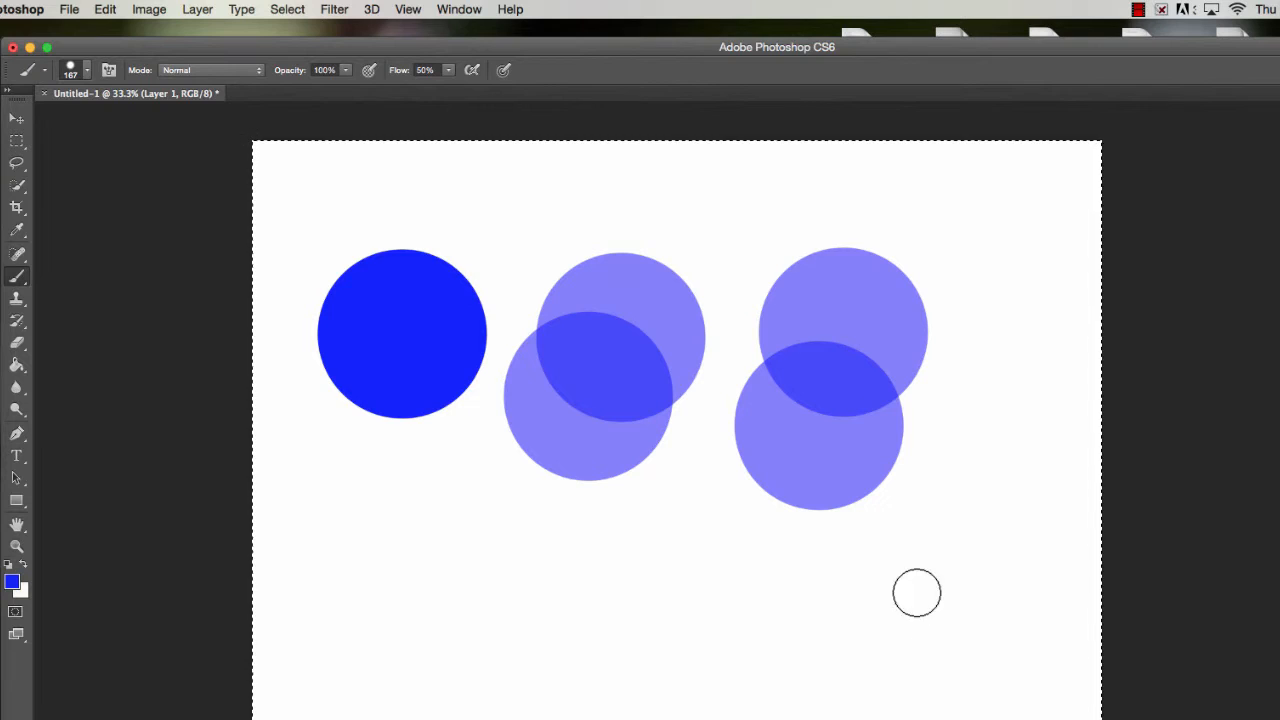
mouse_move(872, 555)
mouse_down()
mouse_move(761, 586)
mouse_move(733, 660)
mouse_move(963, 654)
mouse_move(934, 706)
mouse_move(997, 703)
mouse_move(977, 517)
mouse_move(996, 530)
mouse_move(974, 524)
mouse_move(979, 434)
mouse_move(1006, 389)
mouse_move(995, 396)
mouse_move(1031, 479)
mouse_move(1042, 575)
mouse_move(1024, 646)
mouse_move(914, 714)
mouse_move(624, 711)
mouse_move(527, 604)
mouse_move(573, 609)
mouse_move(495, 713)
mouse_move(599, 718)
mouse_move(384, 700)
mouse_move(497, 592)
mouse_move(399, 695)
mouse_move(717, 641)
mouse_up()
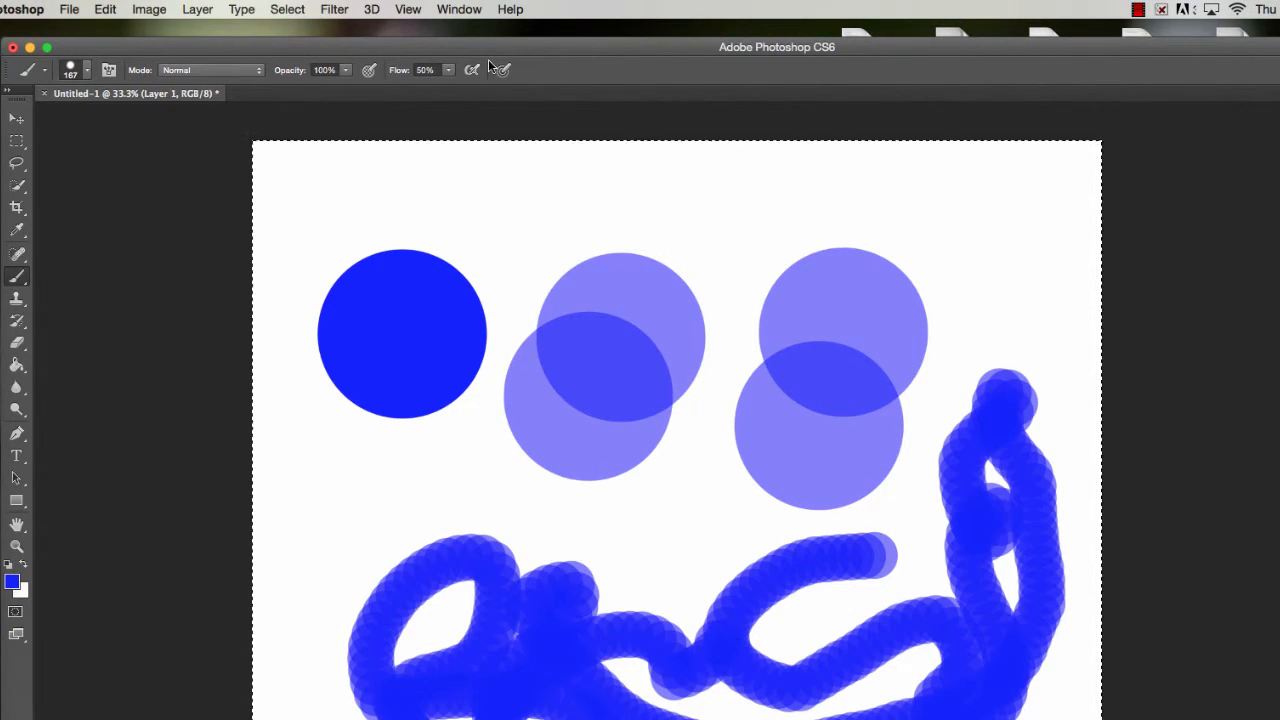
Step: Undo the looping stroke and paint an overlapping scribble at 17% flow in the canvas's lower-right area
key(super+z)
drag(448, 70, 424, 92)
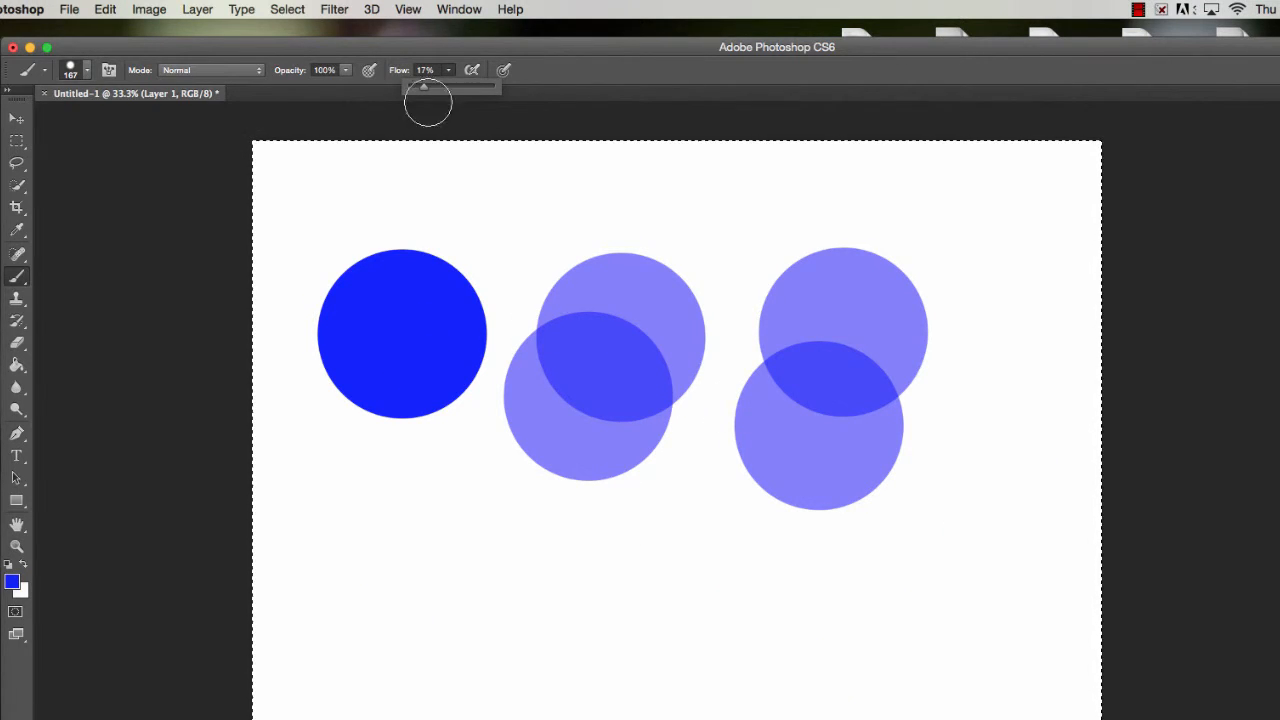
mouse_move(985, 583)
mouse_down()
mouse_move(779, 625)
mouse_move(762, 681)
mouse_move(1004, 689)
mouse_move(980, 653)
mouse_move(897, 635)
mouse_move(913, 571)
mouse_move(939, 598)
mouse_move(771, 696)
mouse_move(778, 668)
mouse_move(830, 625)
mouse_move(832, 719)
mouse_move(754, 631)
mouse_move(810, 678)
mouse_move(788, 653)
mouse_move(758, 655)
mouse_up()
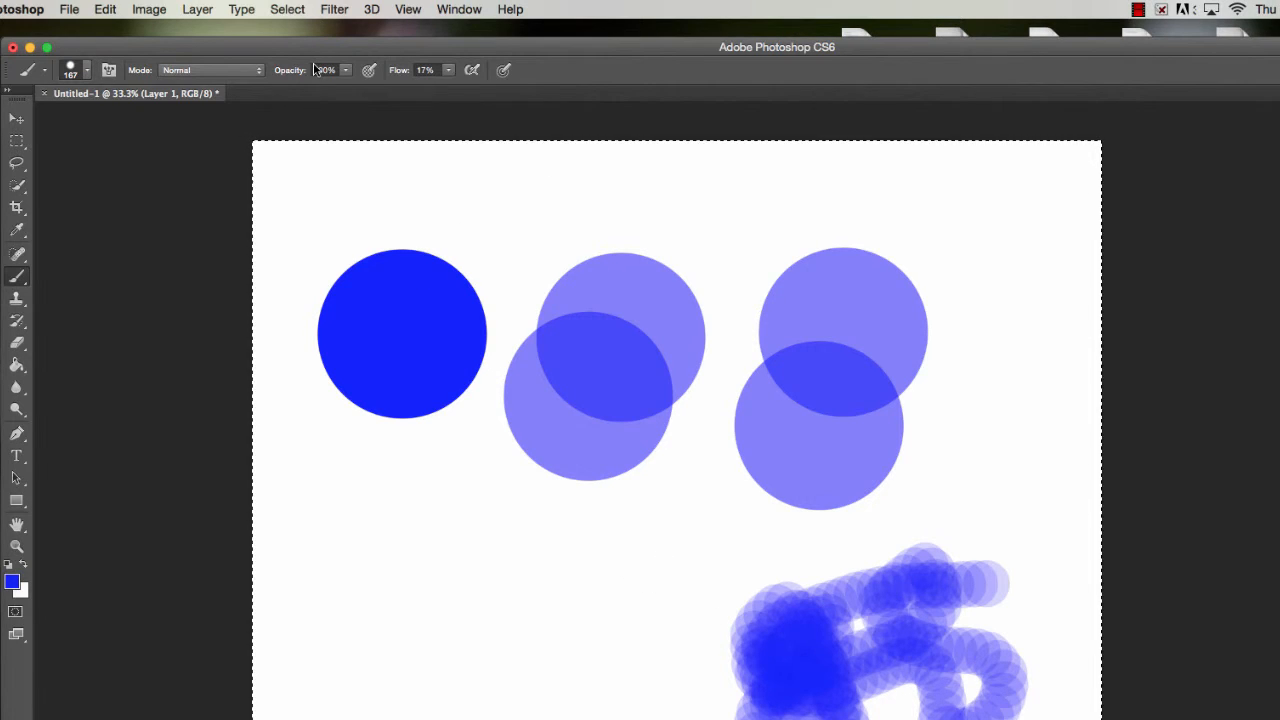
Step: Set the flow to 100% and opacity to 17%, and fill a patch in the canvas's lower-left area with one continuous stroke
click(448, 70)
click(345, 70)
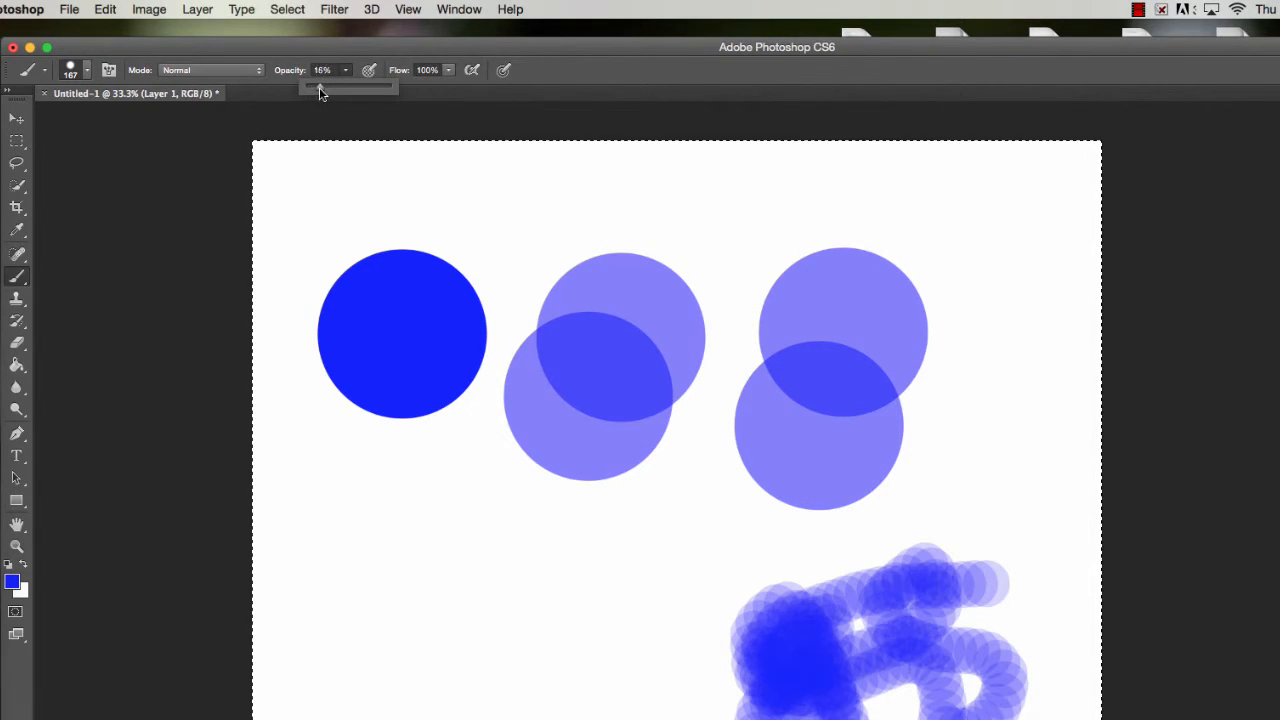
drag(319, 87, 323, 87)
click(426, 68)
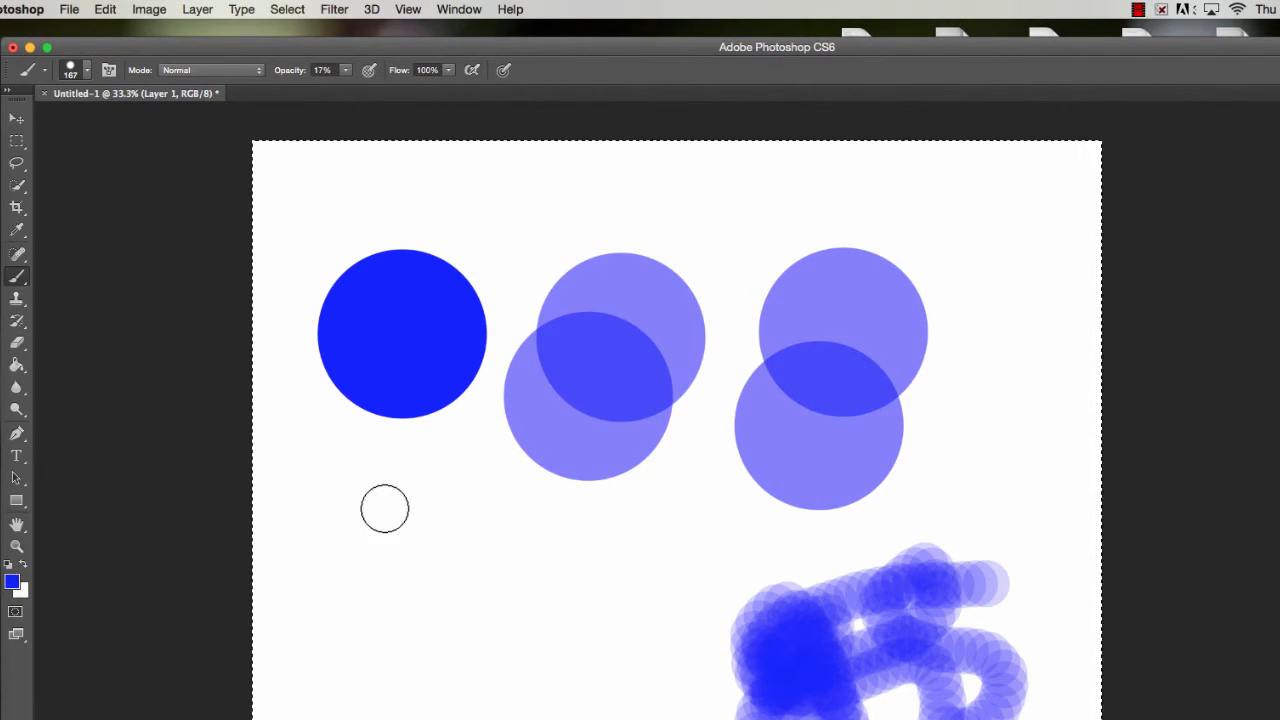
mouse_move(387, 505)
mouse_down()
mouse_move(338, 548)
mouse_move(338, 582)
mouse_move(377, 544)
mouse_move(354, 583)
mouse_move(388, 587)
mouse_move(337, 658)
mouse_move(391, 617)
mouse_move(374, 669)
mouse_move(424, 602)
mouse_move(406, 681)
mouse_move(419, 686)
mouse_move(474, 627)
mouse_move(465, 658)
mouse_move(484, 684)
mouse_move(554, 672)
mouse_move(471, 711)
mouse_move(348, 634)
mouse_move(351, 532)
mouse_move(558, 660)
mouse_move(393, 513)
mouse_move(303, 563)
mouse_move(303, 627)
mouse_move(353, 675)
mouse_up()
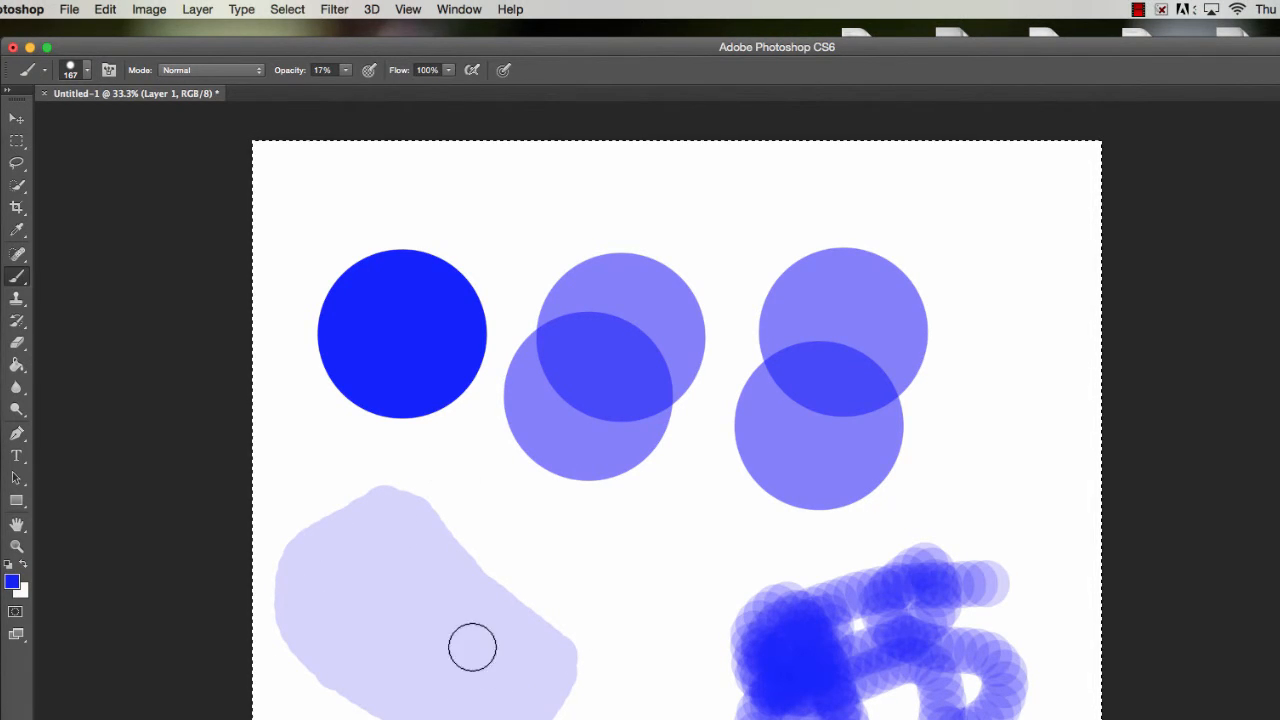
Step: Set the opacity to 54% and flow to 51%, and paint a small filled patch between the pale patch and the scribble
click(348, 70)
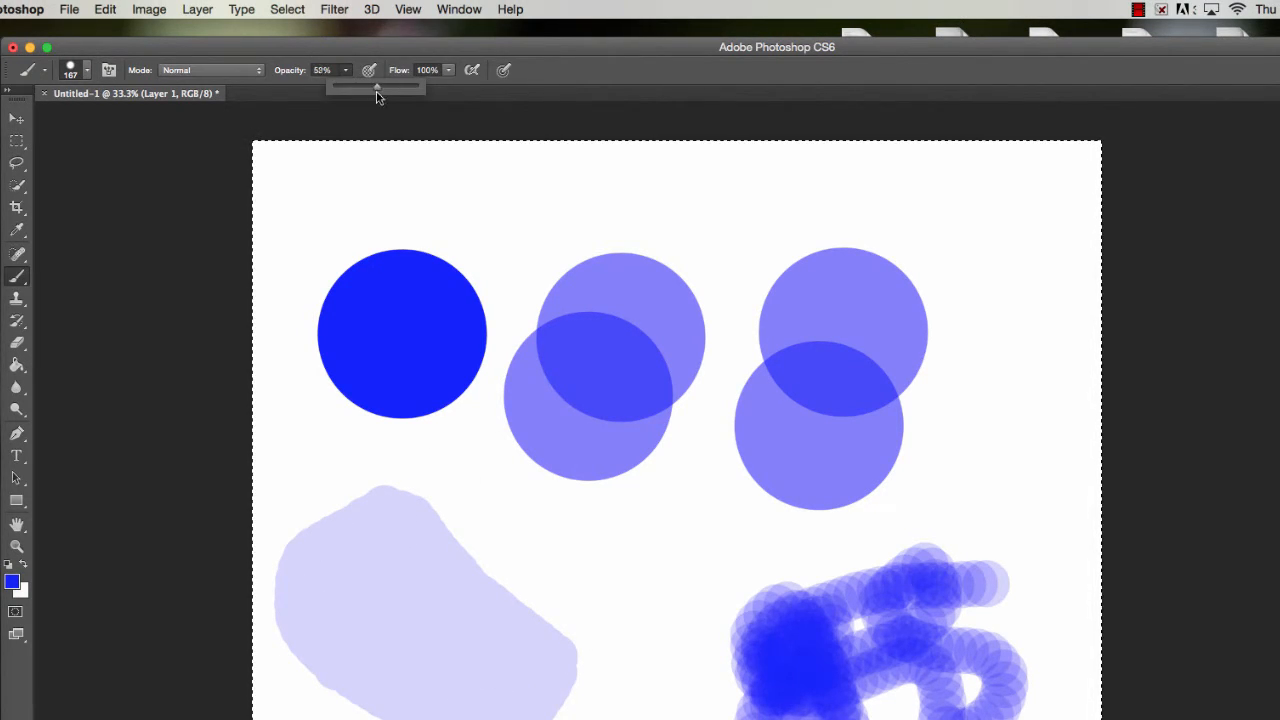
click(449, 70)
drag(452, 86, 411, 90)
mouse_move(640, 606)
mouse_down()
mouse_move(604, 609)
mouse_move(629, 601)
mouse_move(599, 560)
mouse_move(611, 593)
mouse_move(641, 612)
mouse_move(608, 551)
mouse_move(637, 596)
mouse_move(613, 614)
mouse_move(641, 628)
mouse_move(661, 578)
mouse_move(633, 546)
mouse_move(602, 591)
mouse_move(647, 642)
mouse_move(637, 545)
mouse_move(592, 591)
mouse_move(673, 600)
mouse_move(682, 630)
mouse_up()
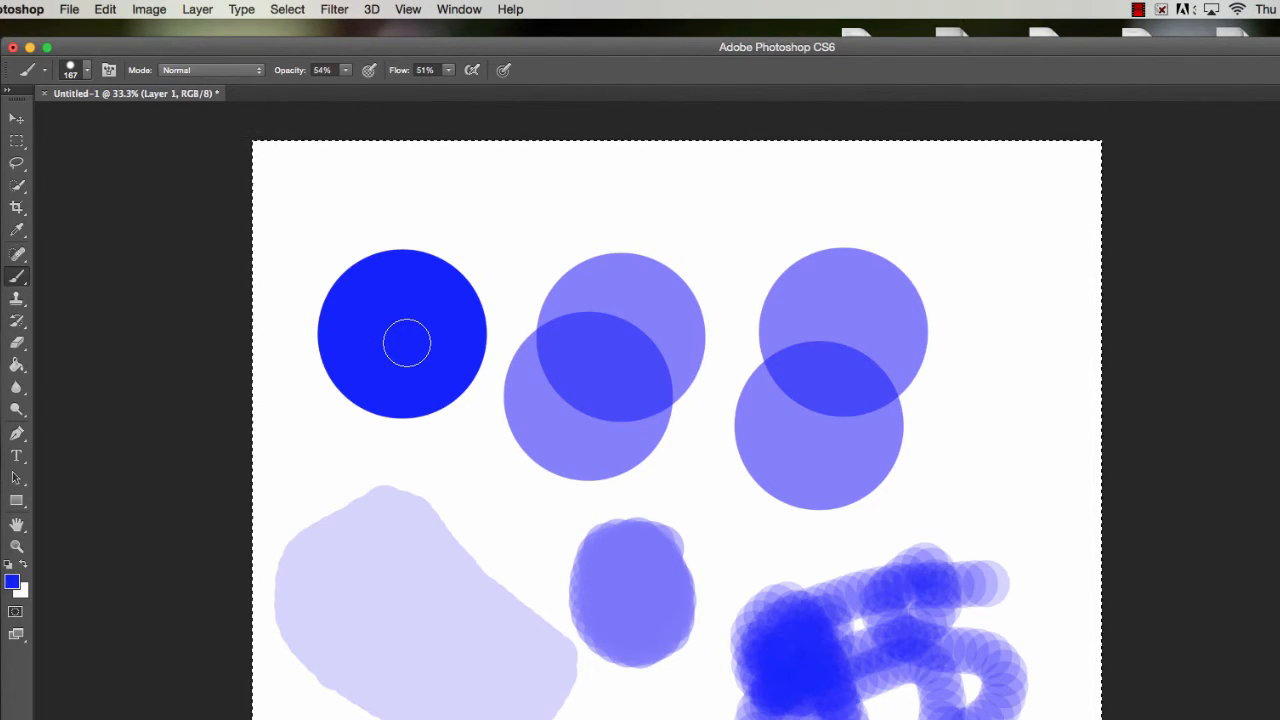
Step: Delete all the dabs and strokes painted within the selected canvas area
key(Delete)
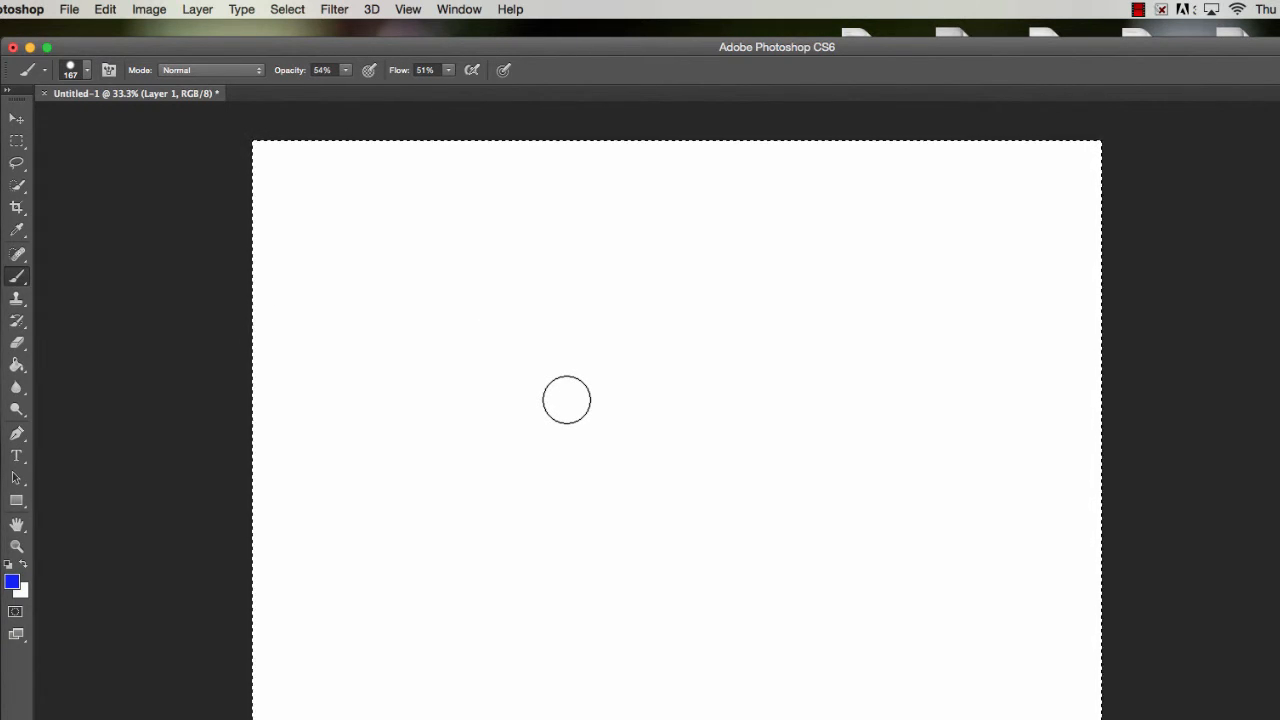
click(87, 70)
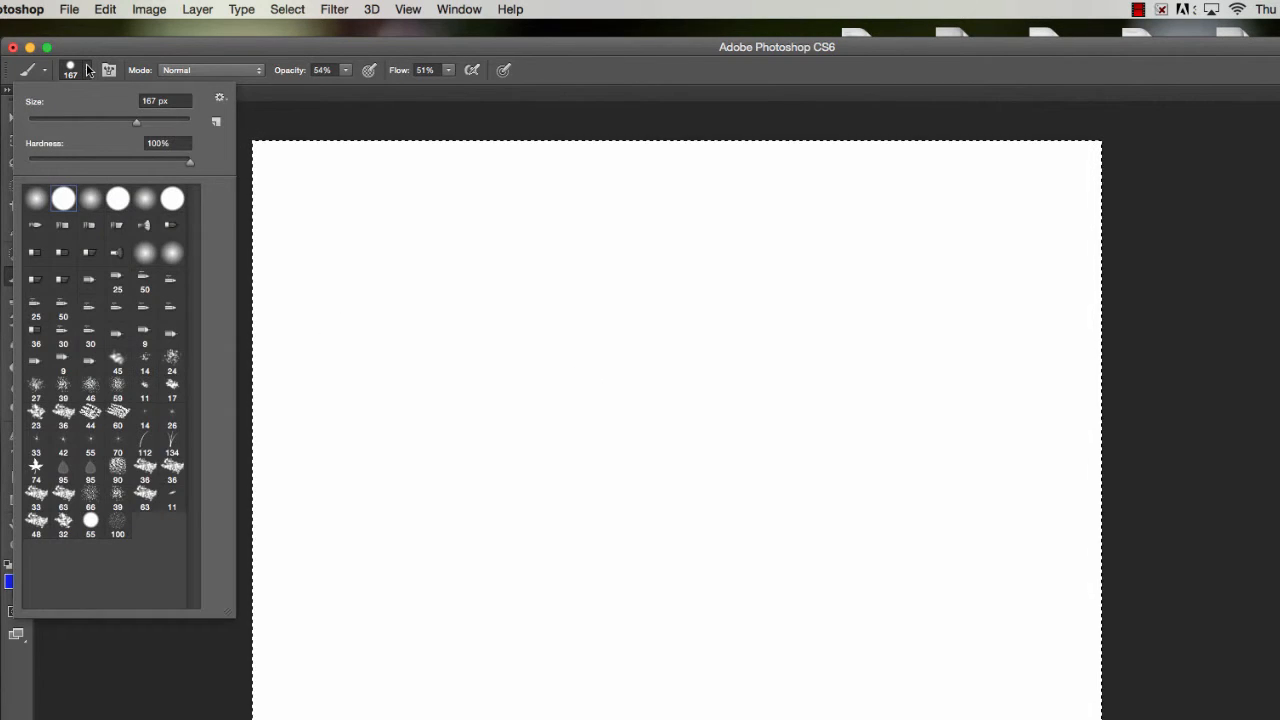
click(156, 48)
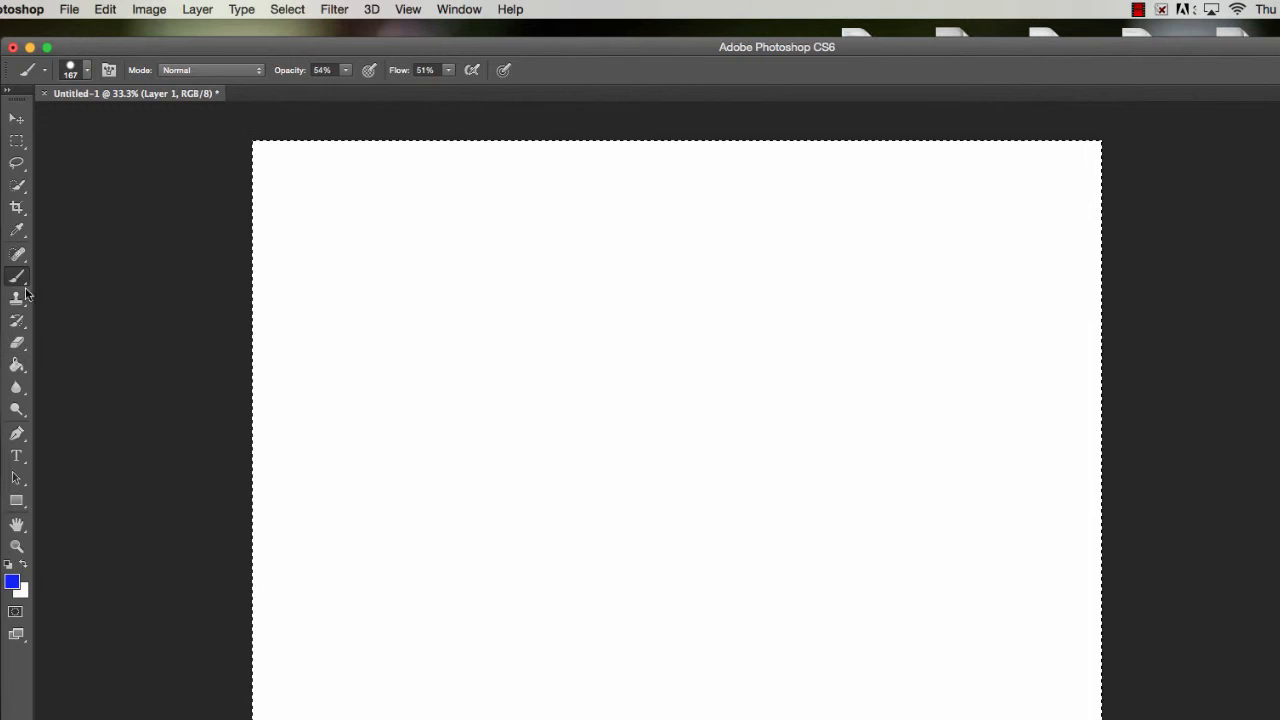
Step: Draw an open, curving path with four anchor points across the canvas using the Pen tool
click(18, 431)
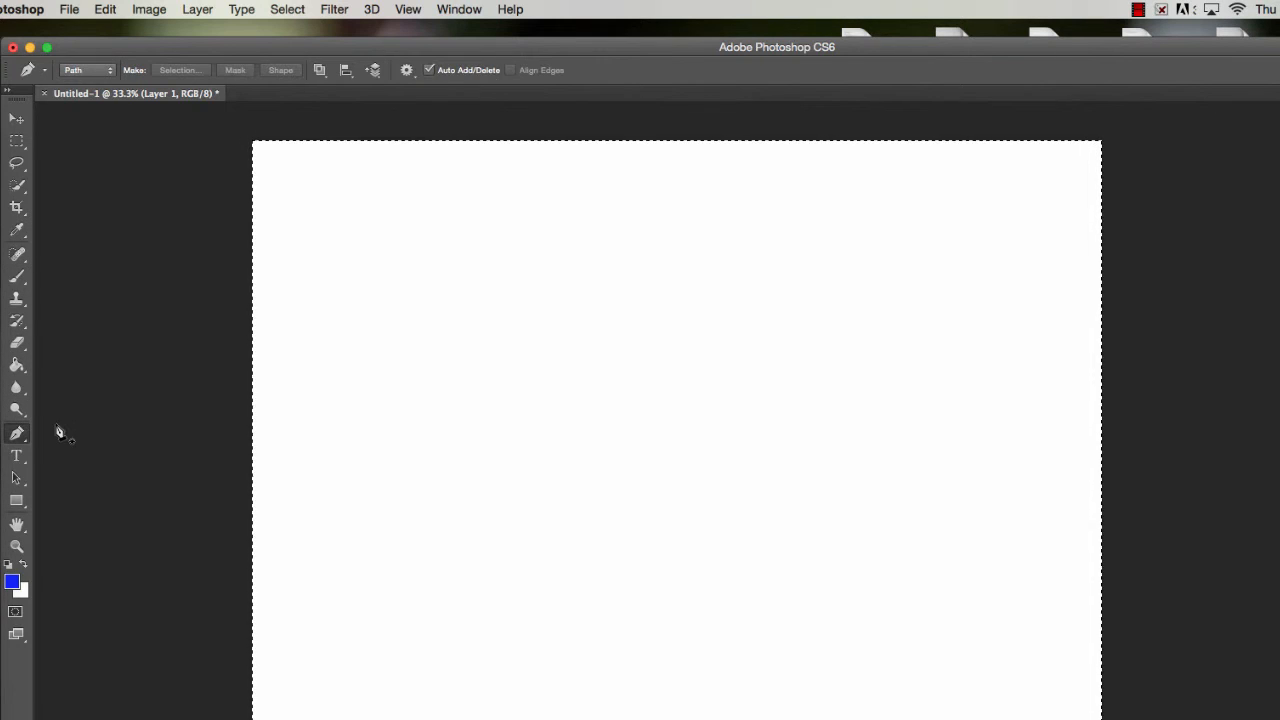
click(358, 486)
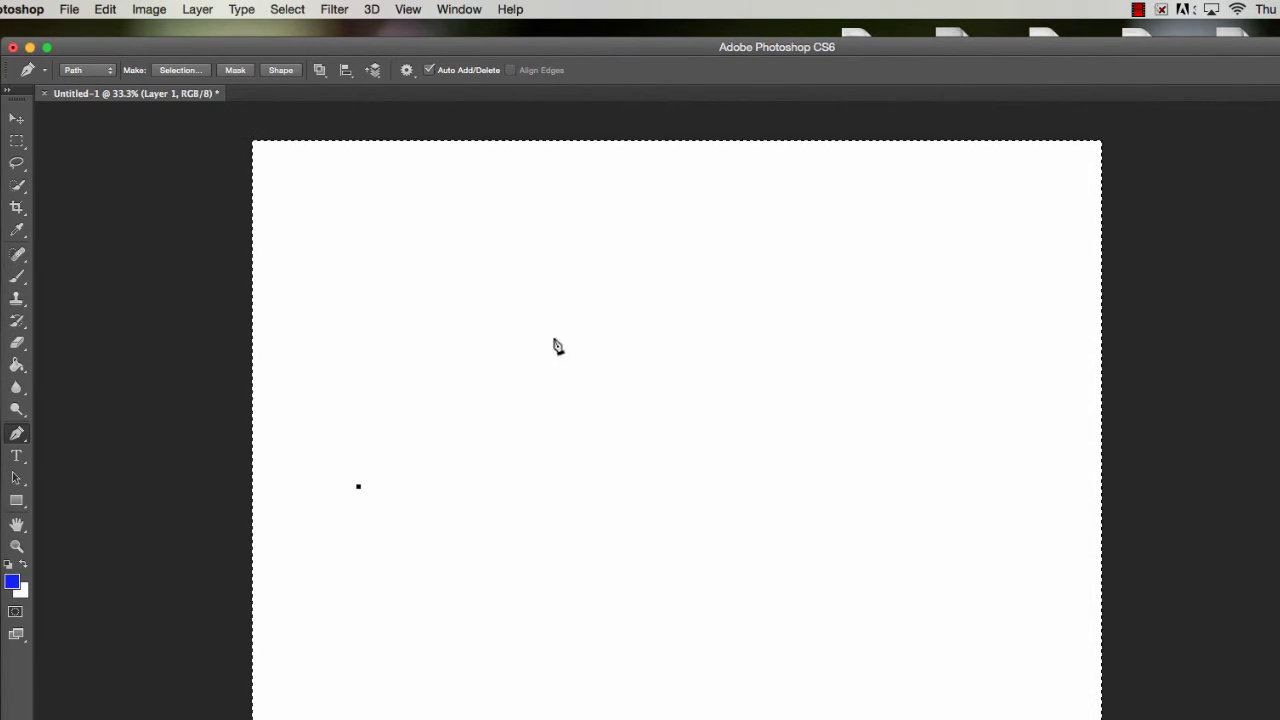
drag(554, 342, 731, 514)
drag(713, 686, 944, 550)
drag(891, 363, 773, 316)
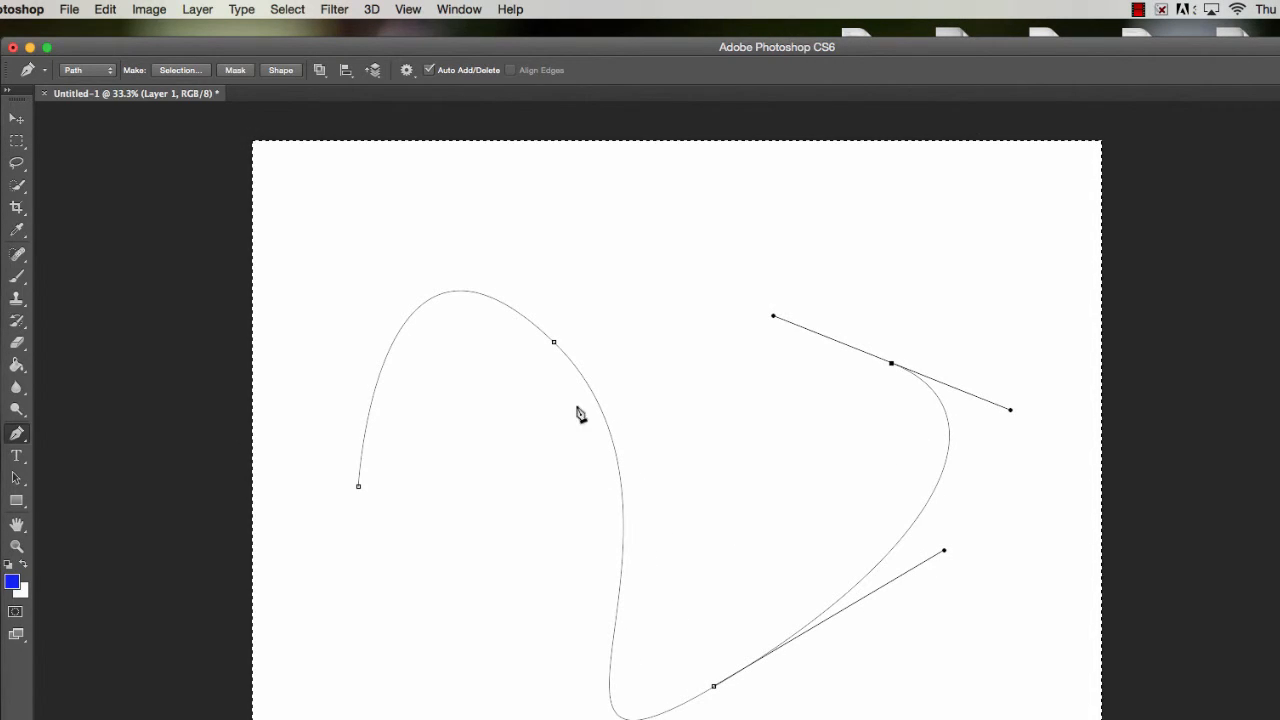
Step: Stroke the curved path with the Brush tool, leaving Simulate Pressure off
right_click(495, 340)
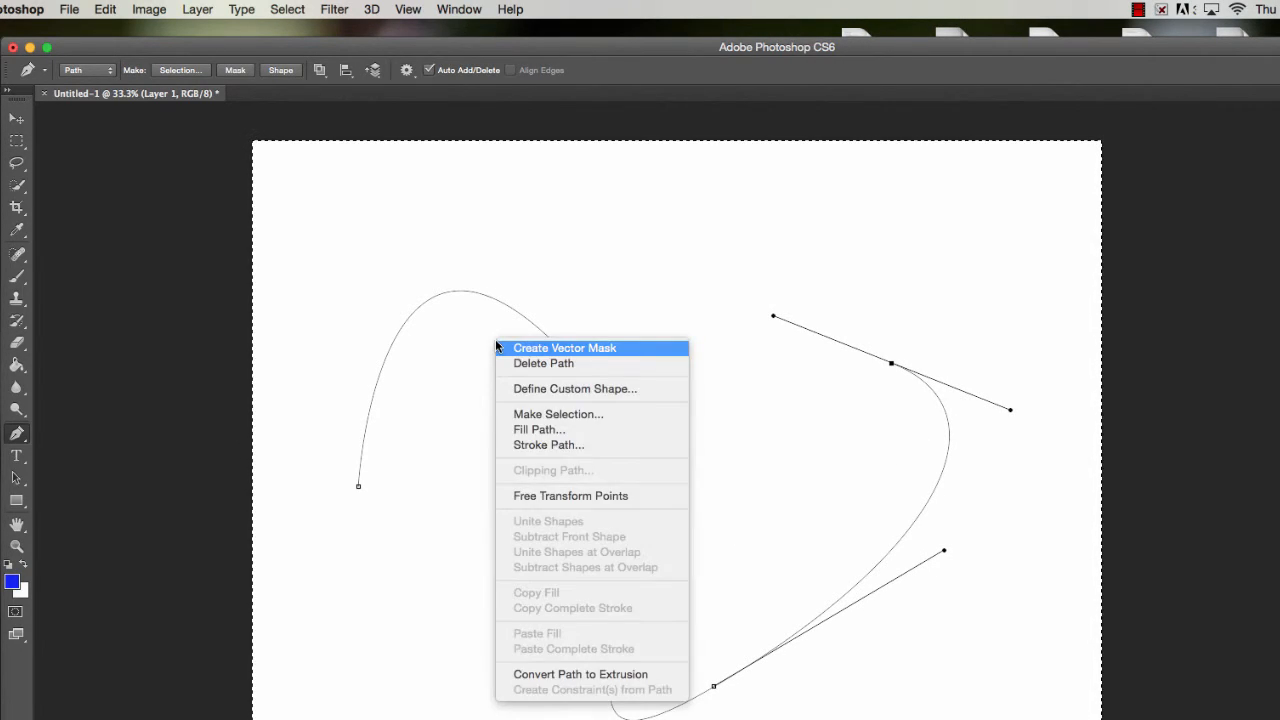
click(579, 443)
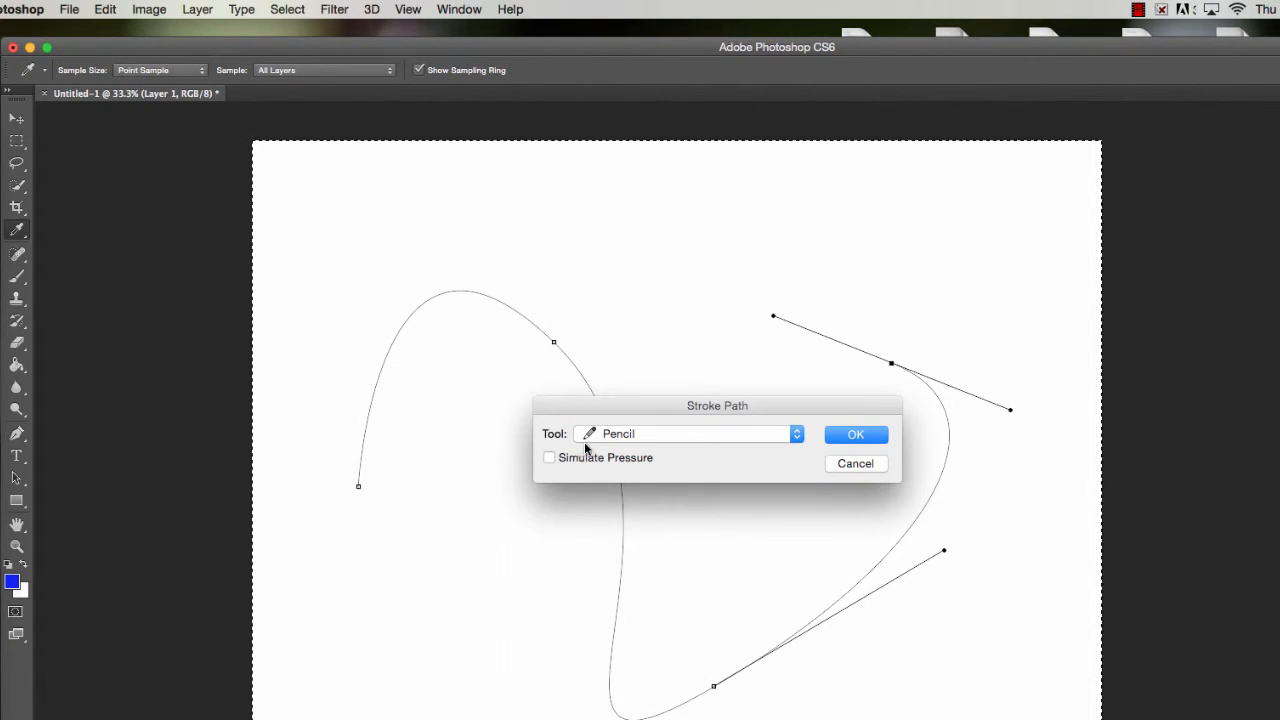
click(643, 436)
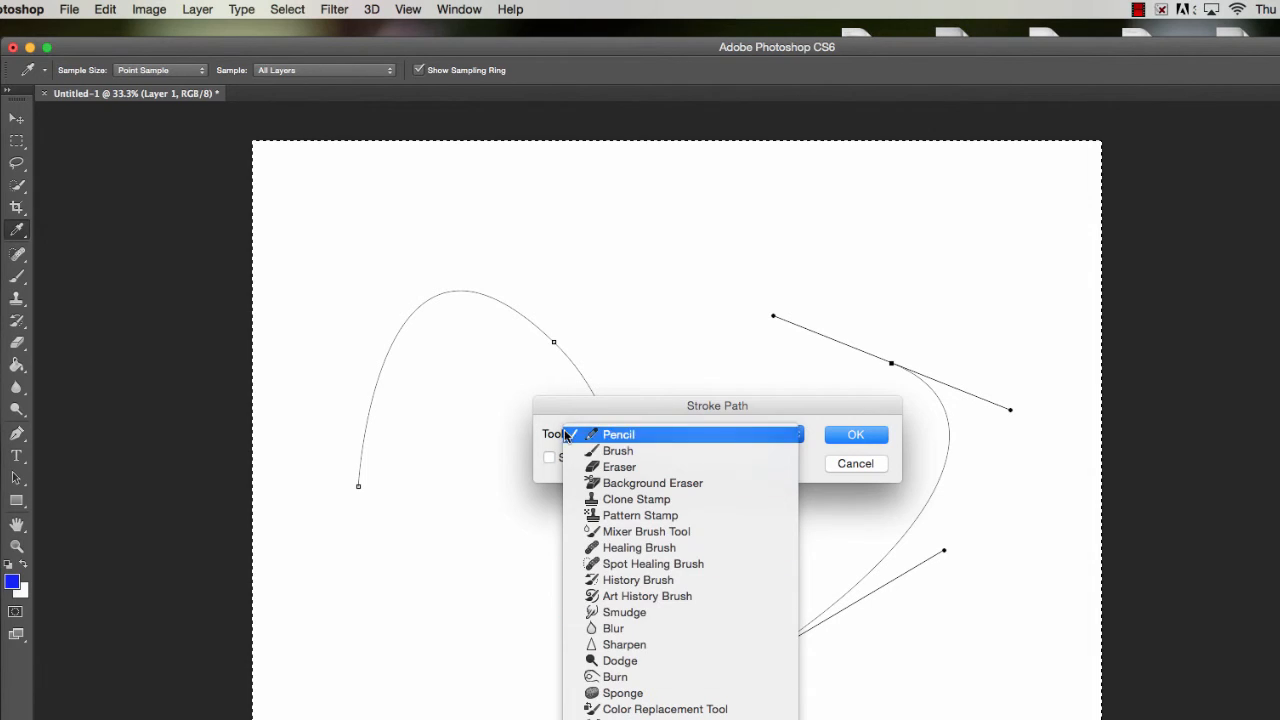
click(603, 452)
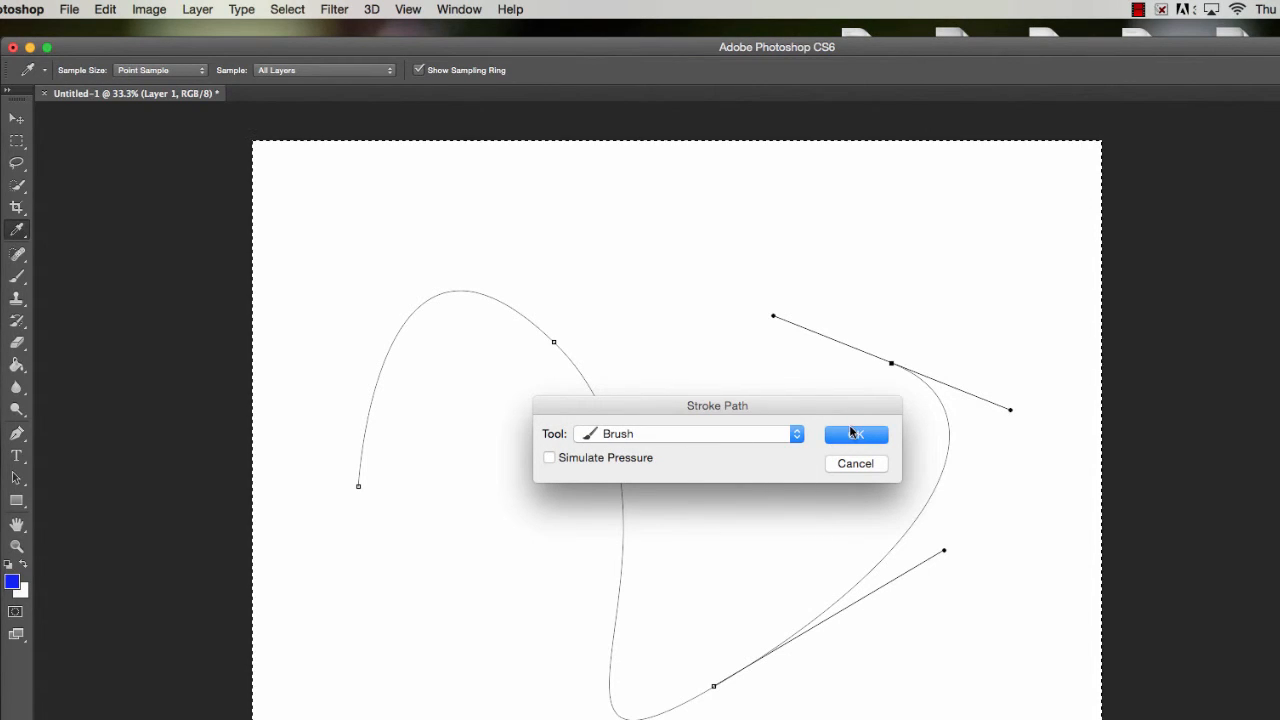
click(856, 436)
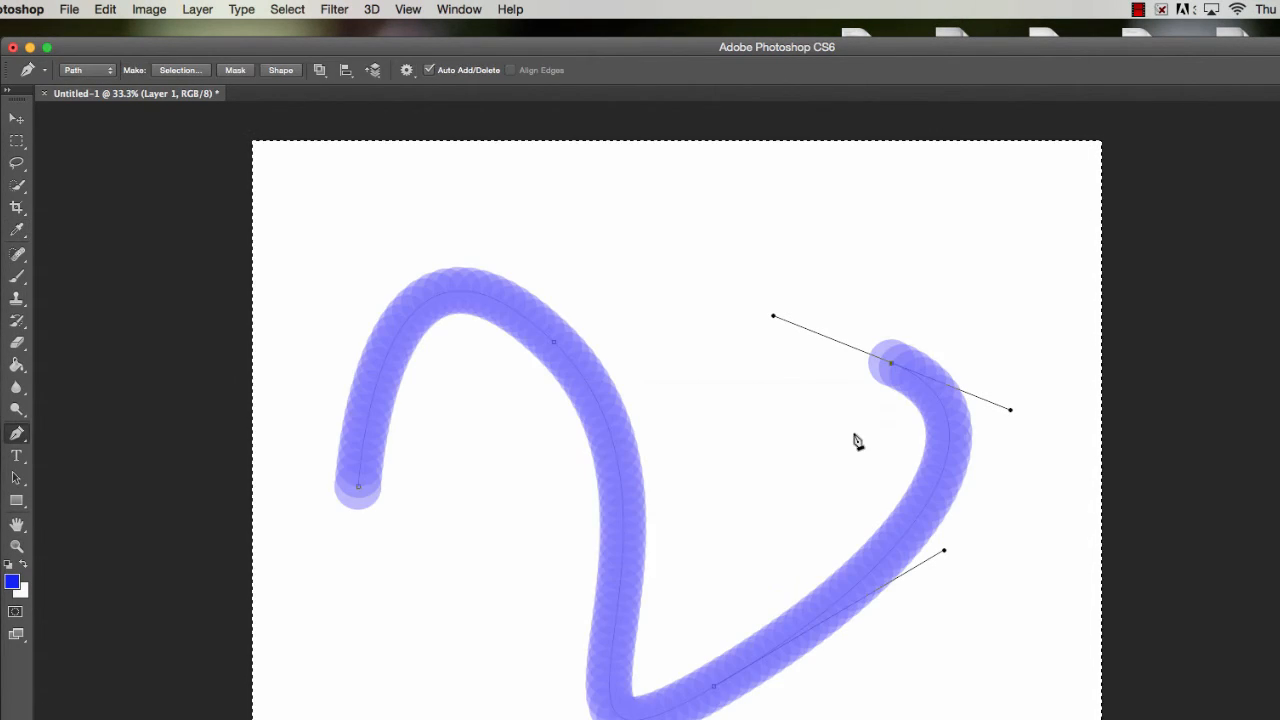
Step: Extend the path with three more anchor points, one near the canvas's lower left and two curved ones in its upper area
click(17, 276)
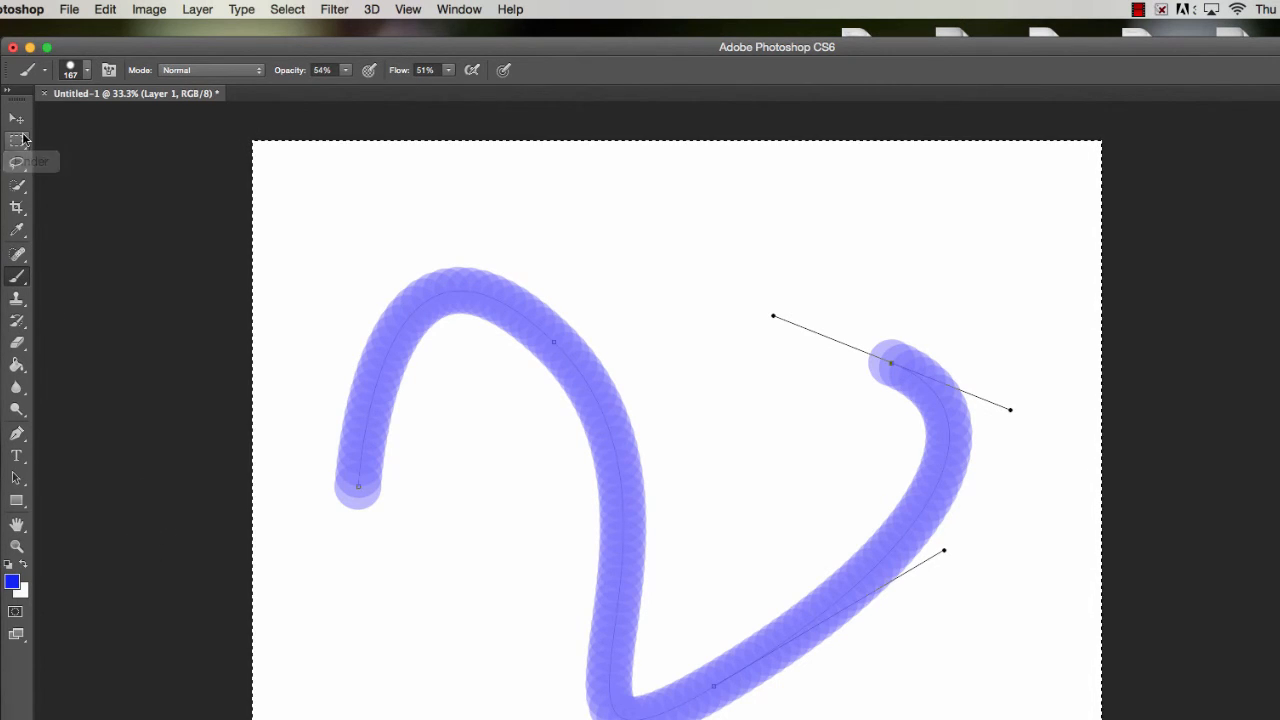
key(p)
click(409, 693)
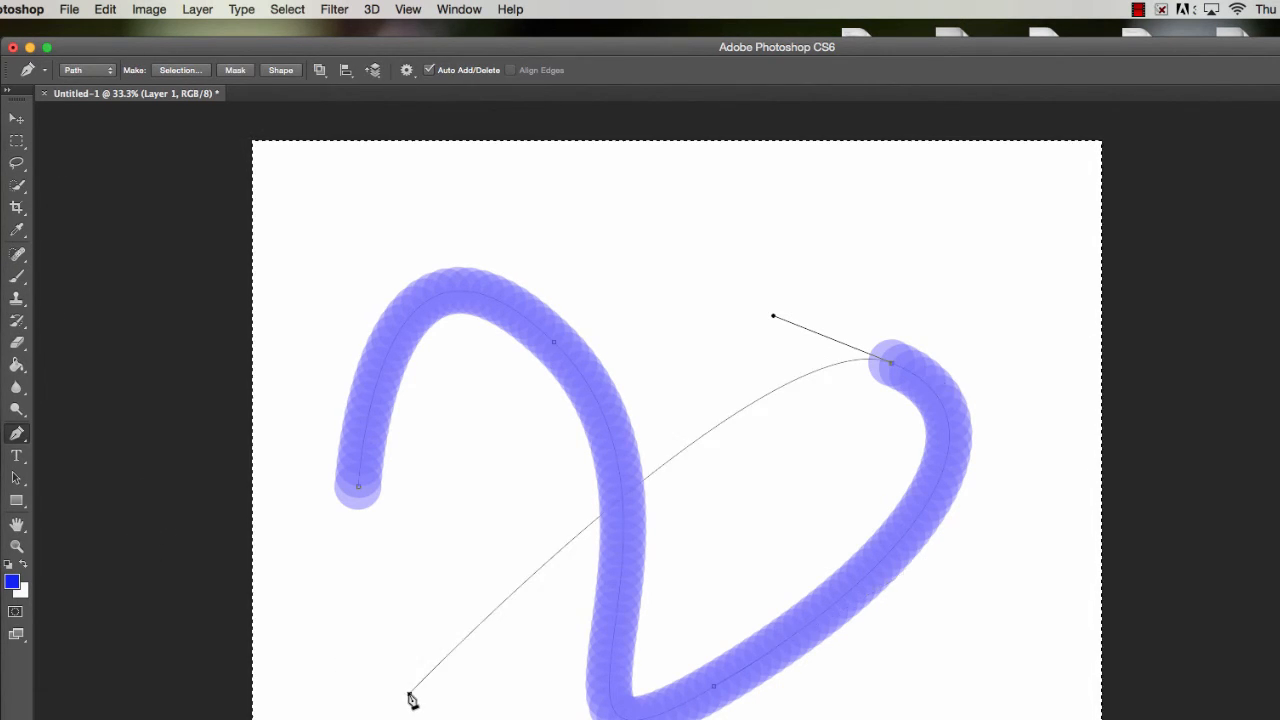
drag(674, 254, 584, 196)
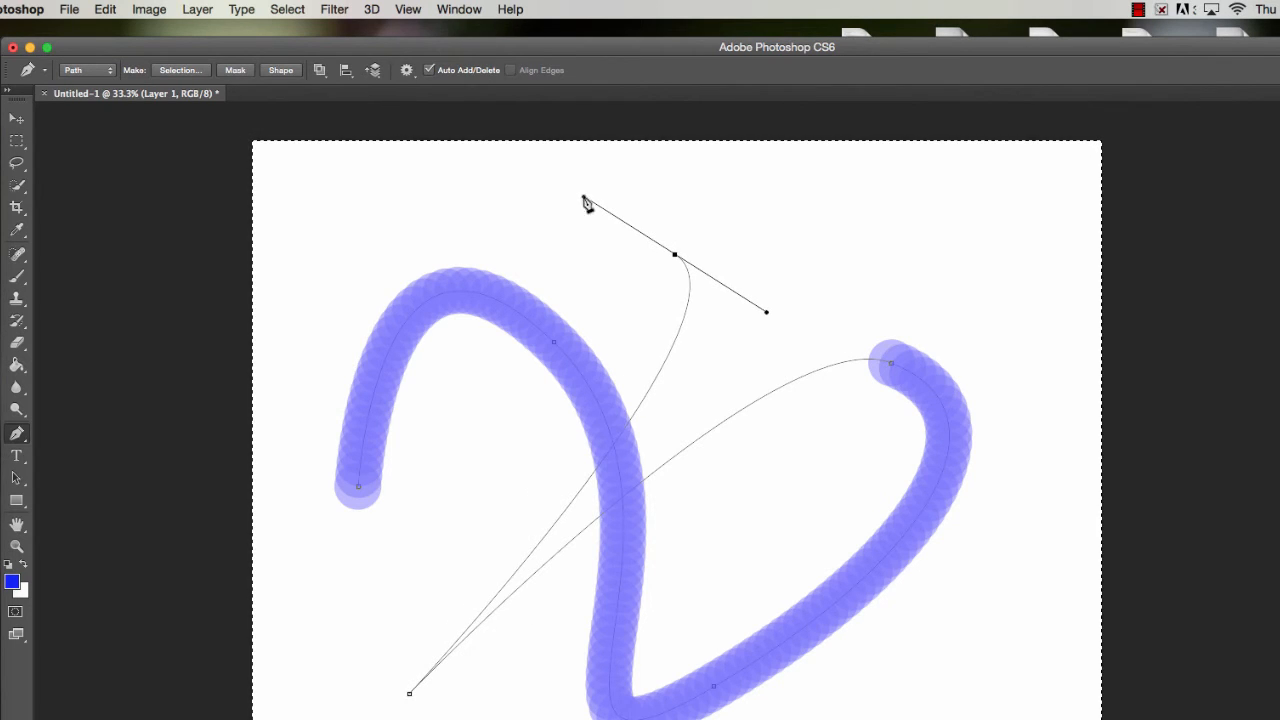
drag(936, 217, 1026, 326)
Step: Stroke the entire extended path with the Brush tool
right_click(737, 278)
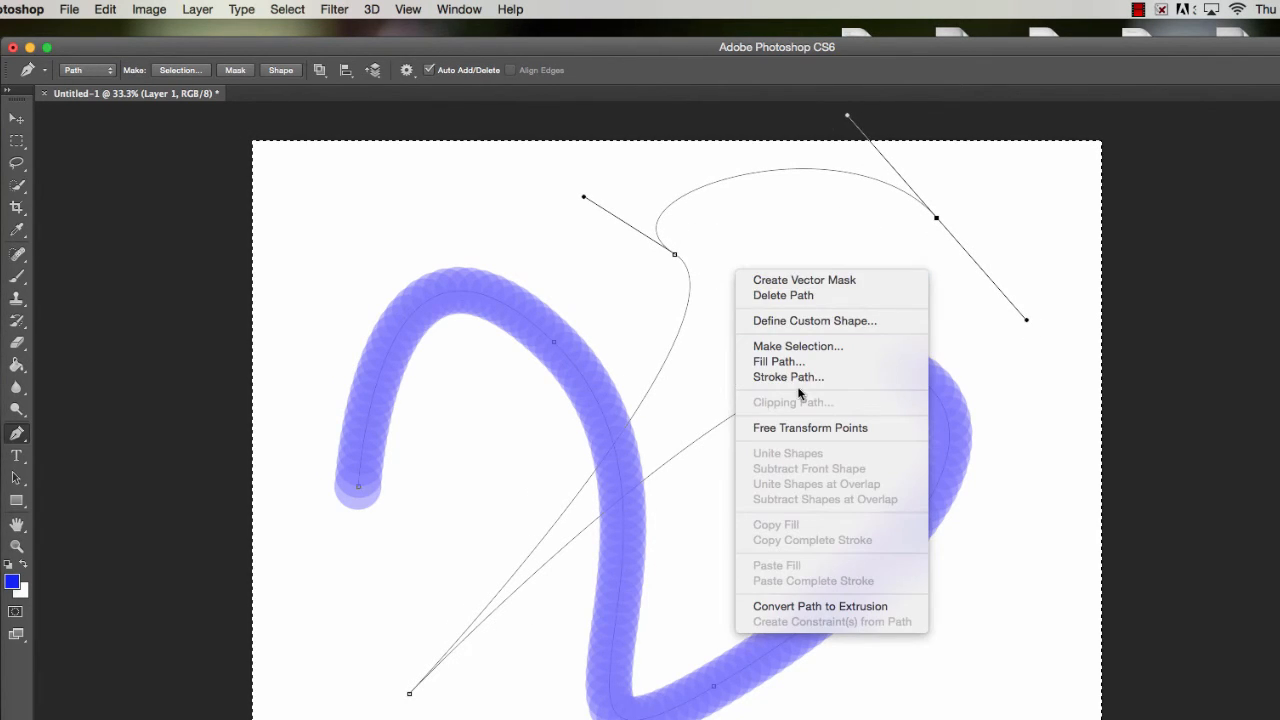
click(789, 380)
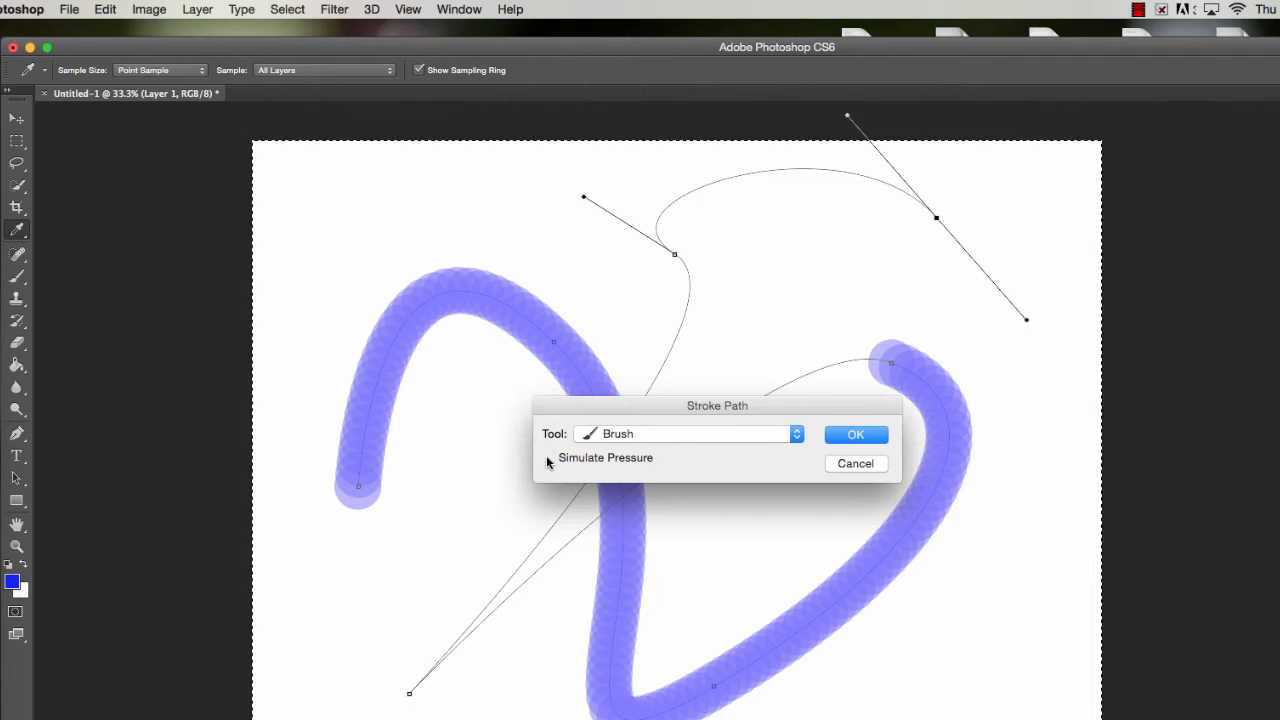
click(855, 434)
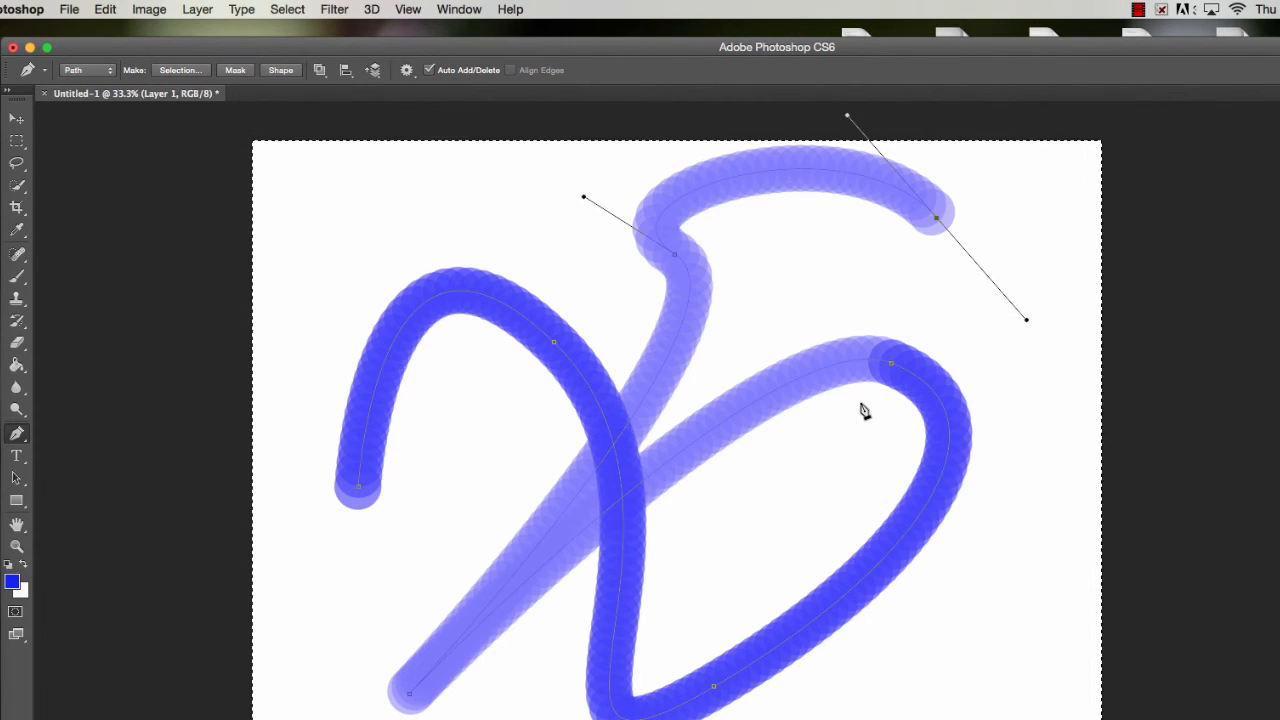